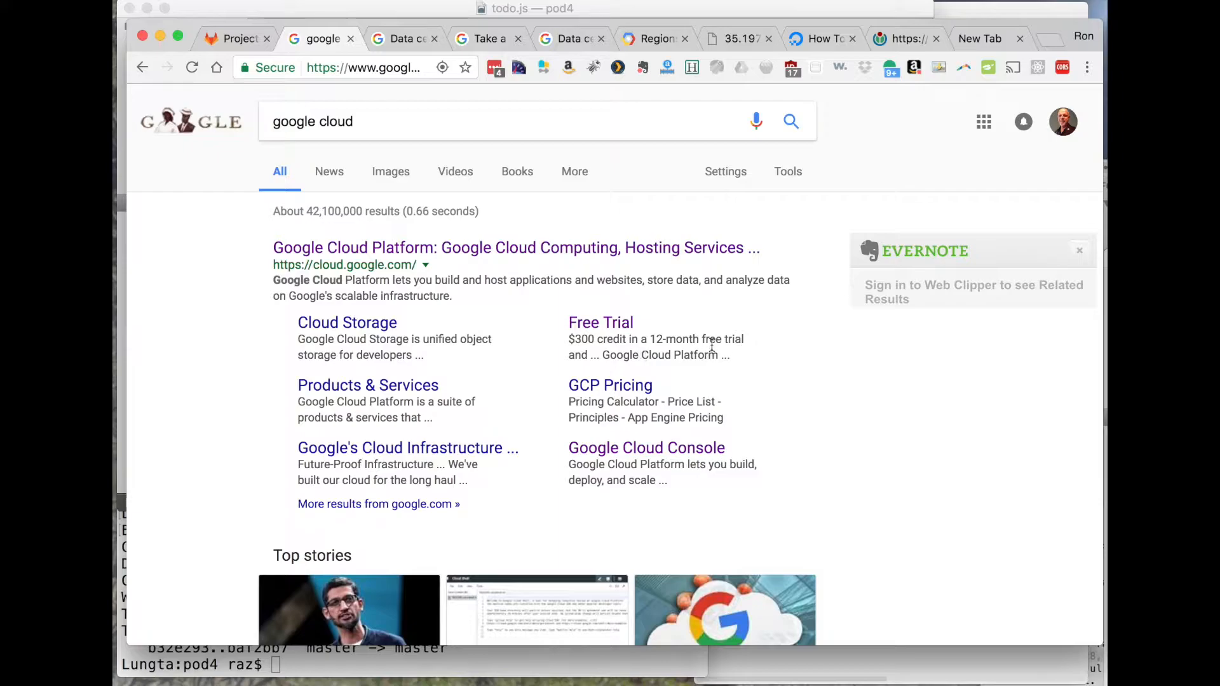
- Open the Google Cloud Platform console from the search results and create a new project named databasework
left_click(504, 244)
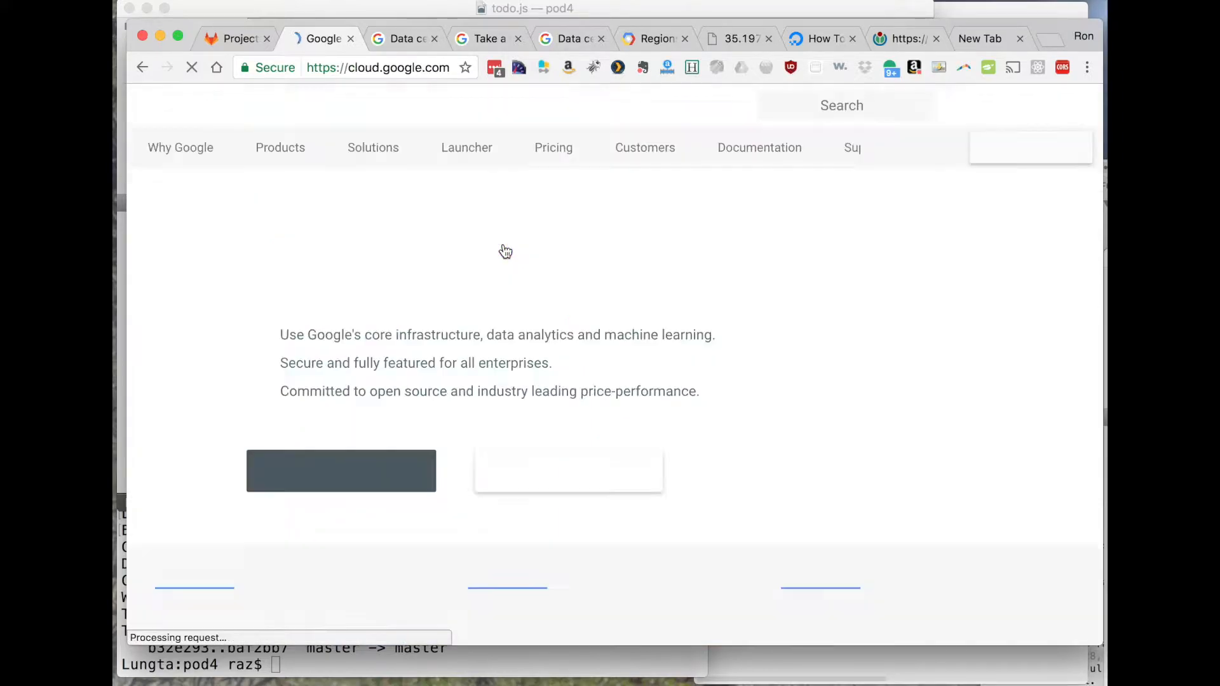
left_click(340, 471)
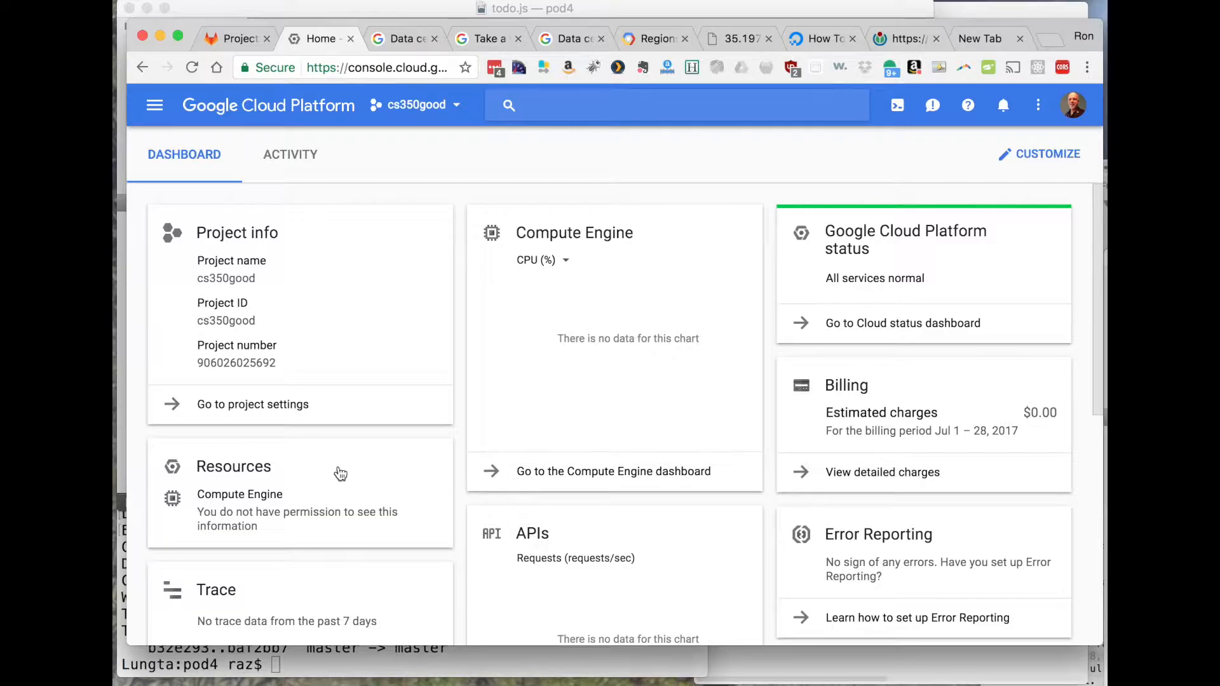
left_click(455, 103)
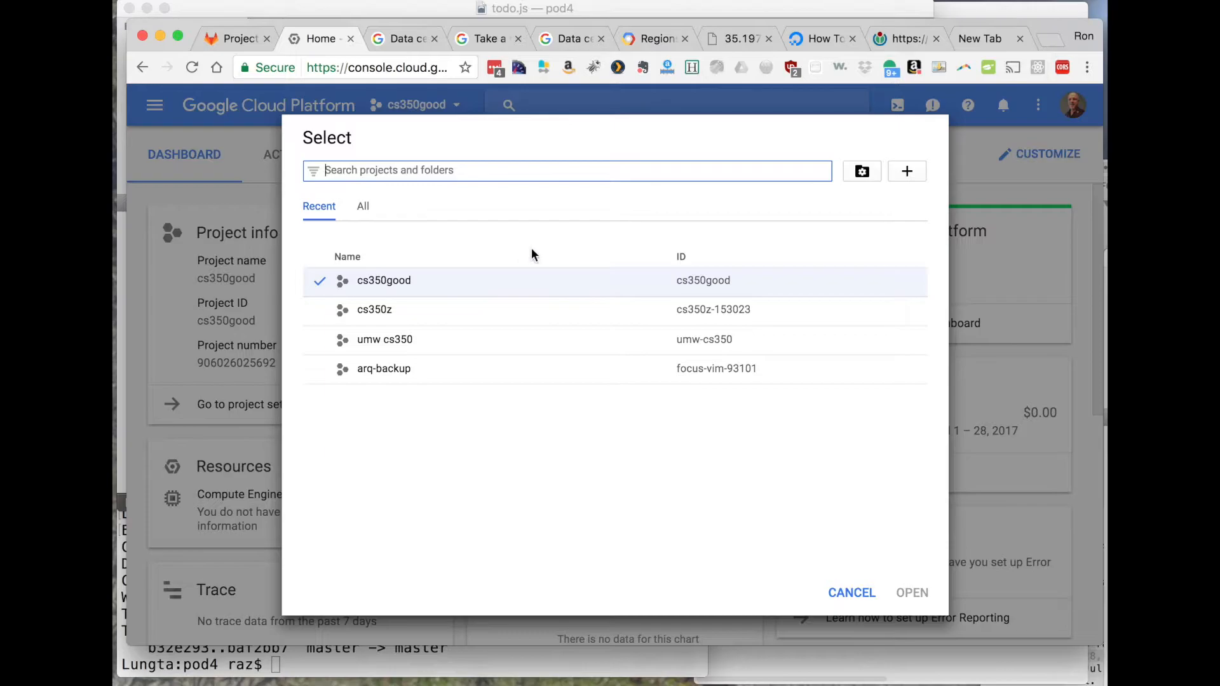
left_click(908, 171)
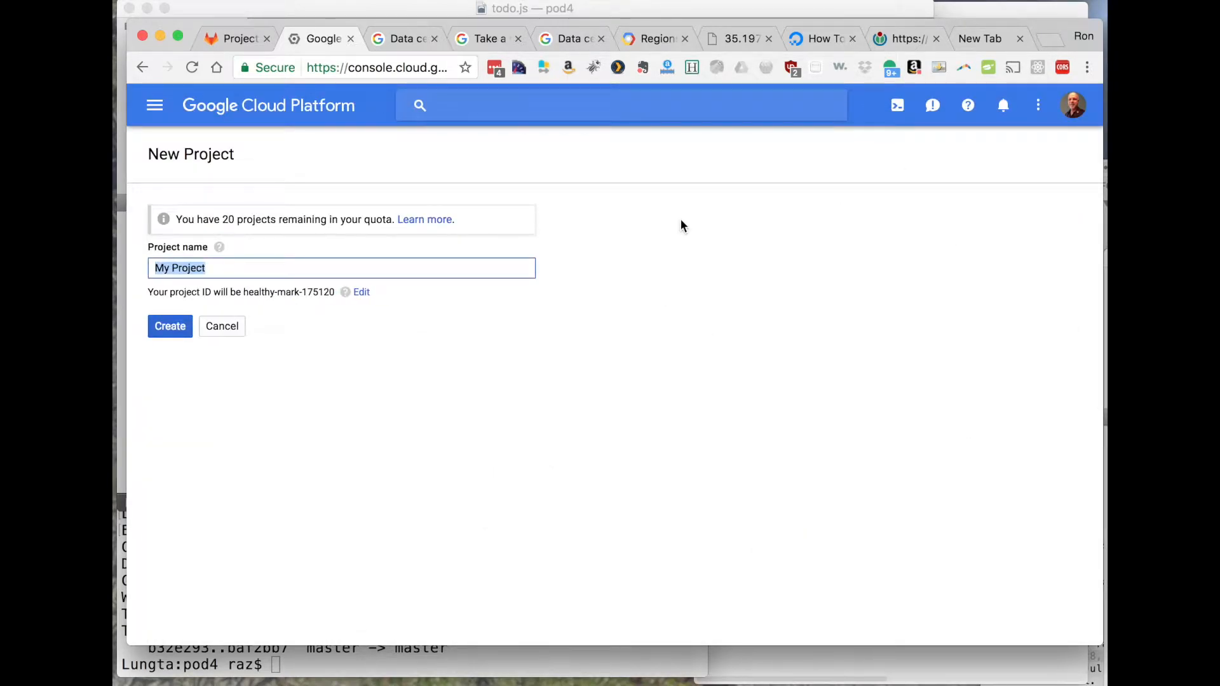
type("databasework")
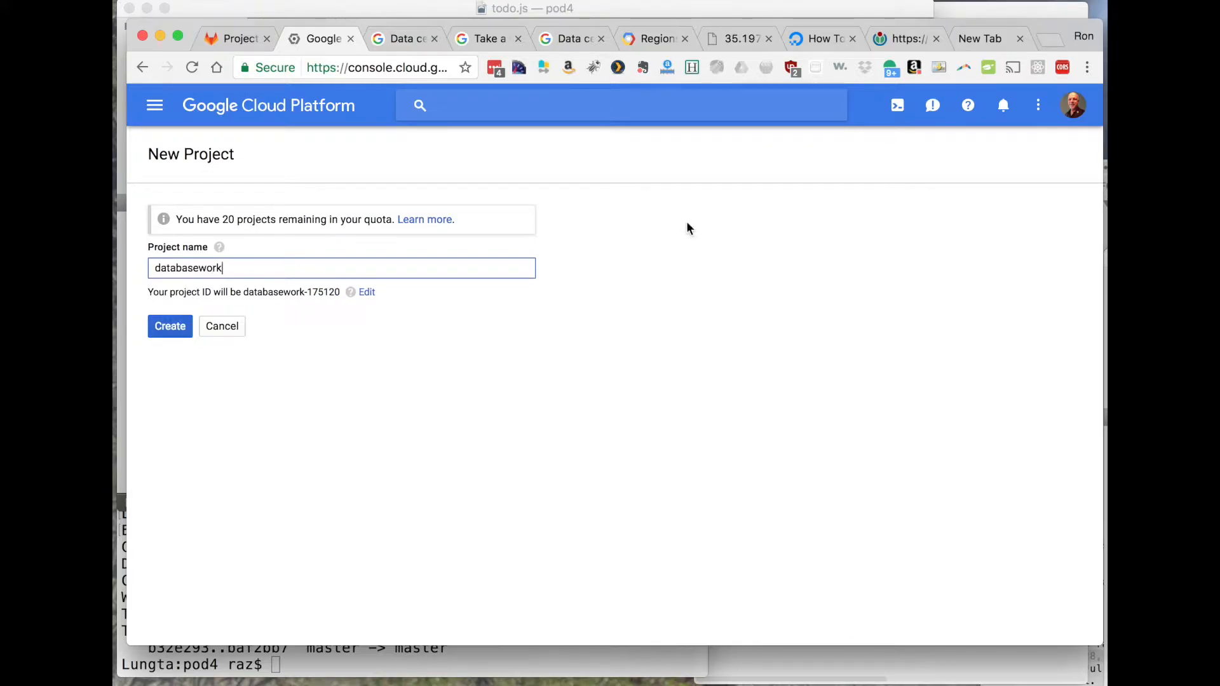
left_click(165, 329)
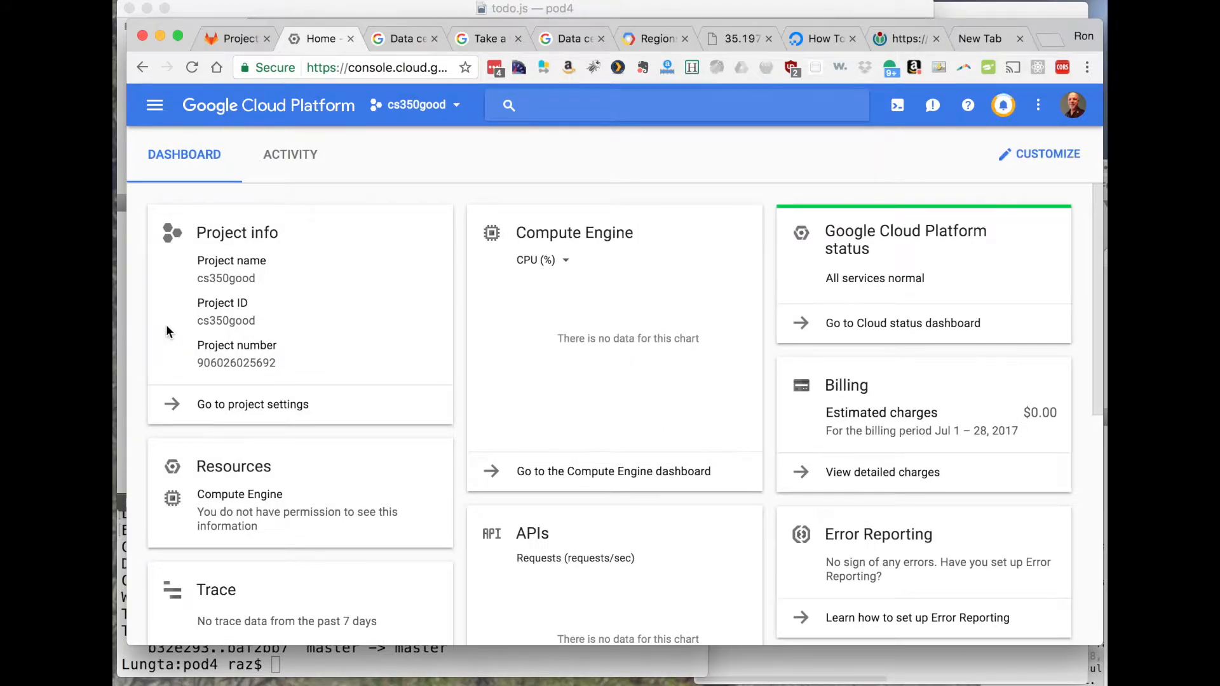
- Switch the console from the current project to the databasework project
left_click(454, 104)
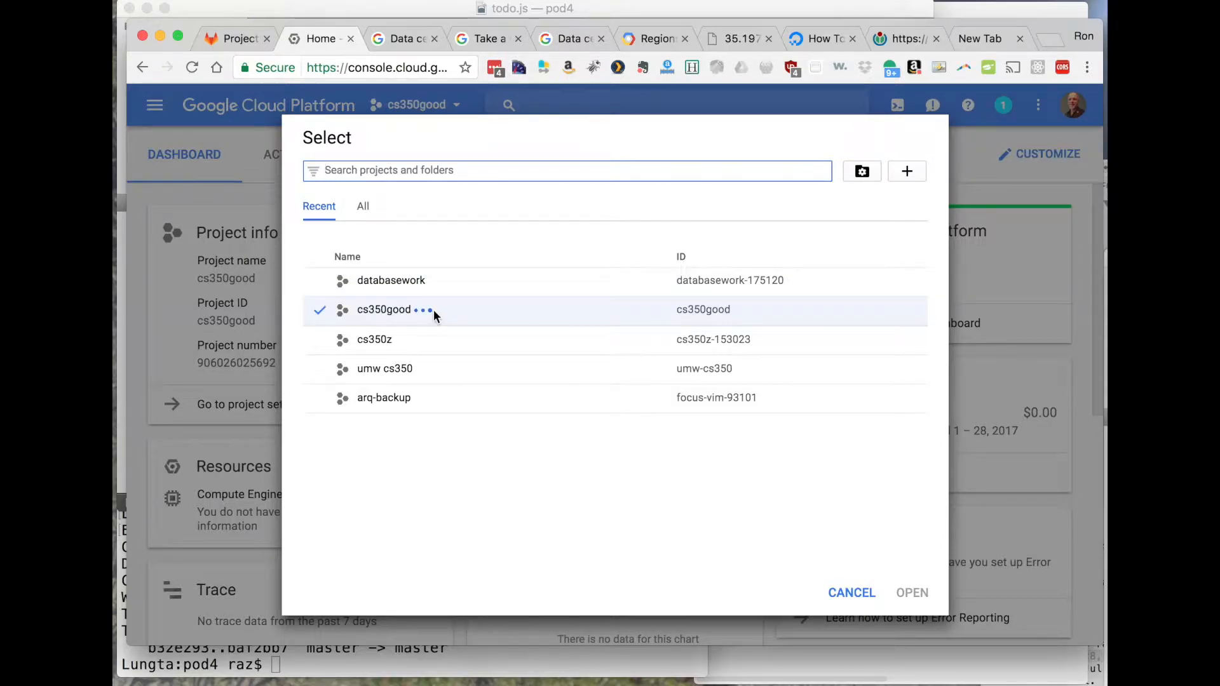
left_click(637, 288)
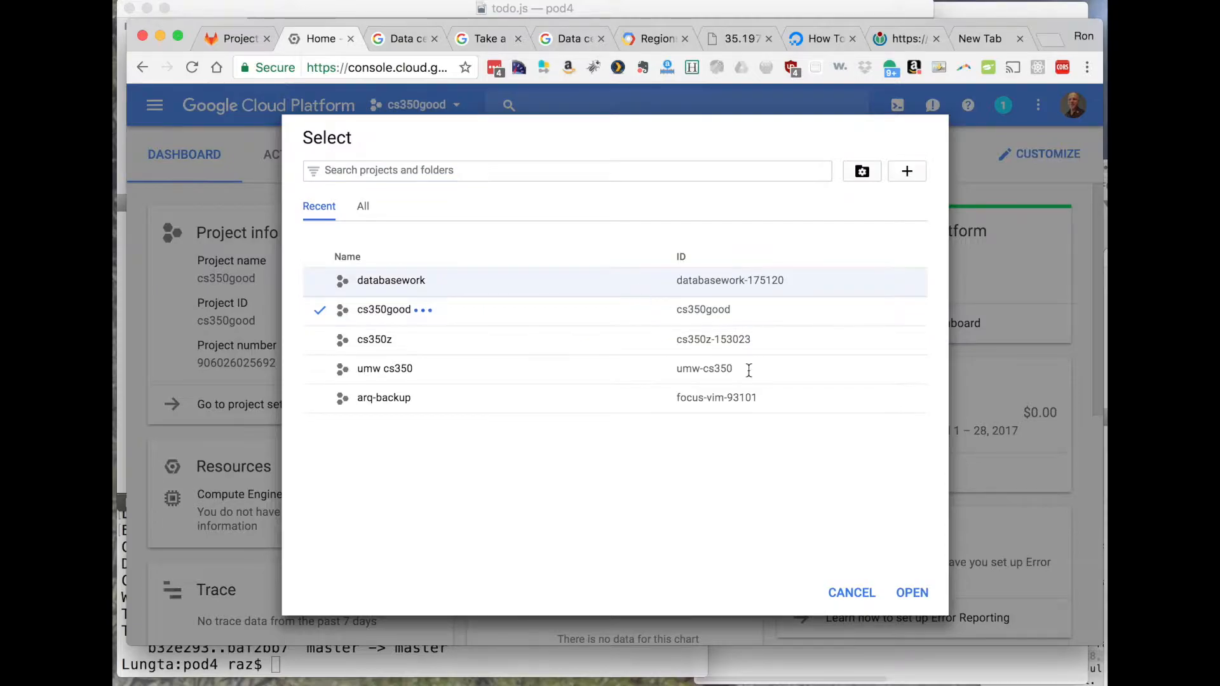
left_click(910, 593)
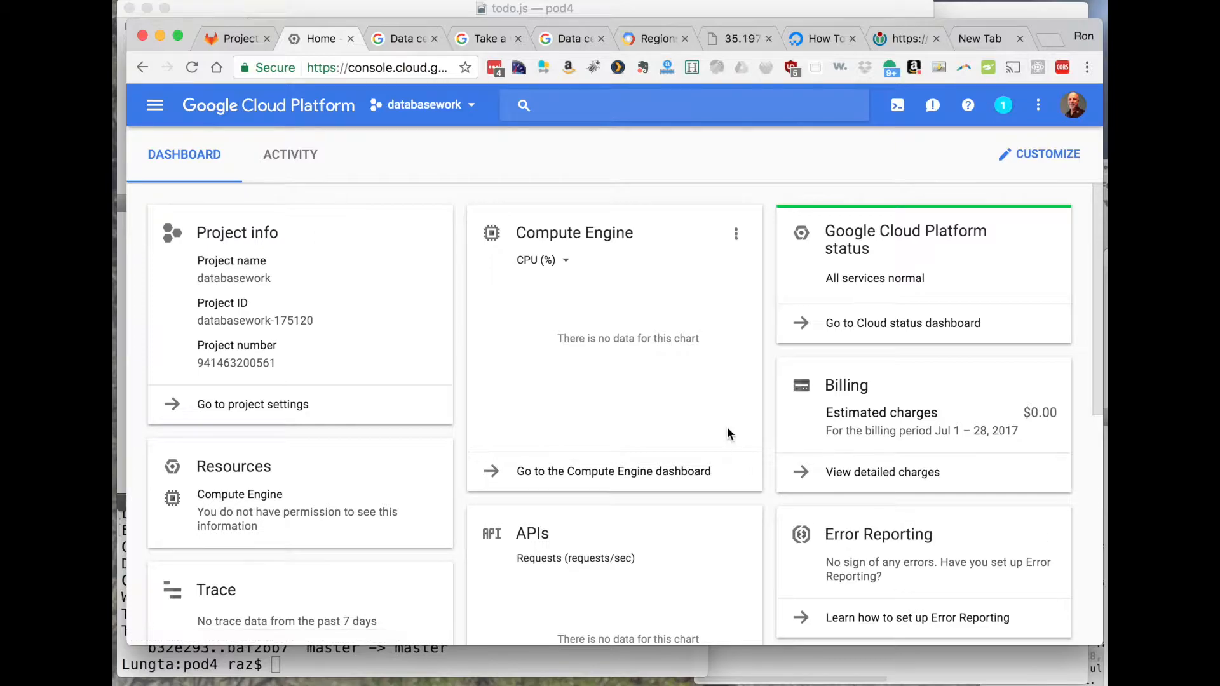
- Go to the Compute Engine VM instances page and start creating a new instance
left_click(154, 105)
scroll(254, 483, "down", 5)
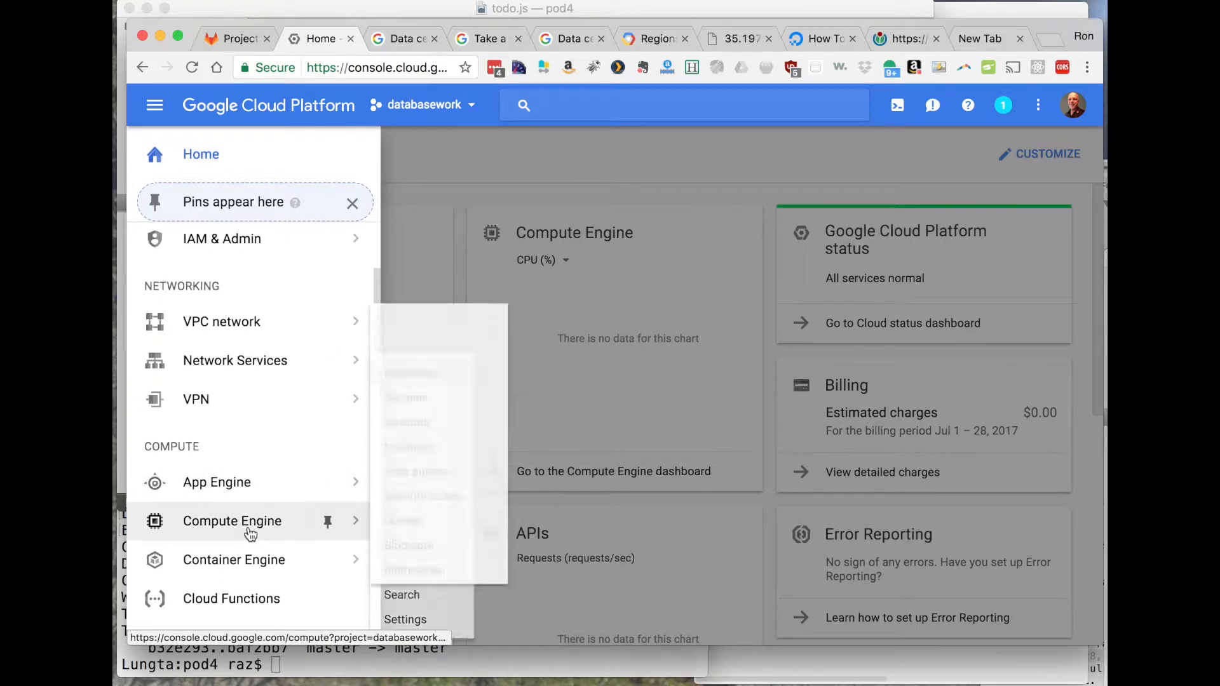
mouse_move(245, 526)
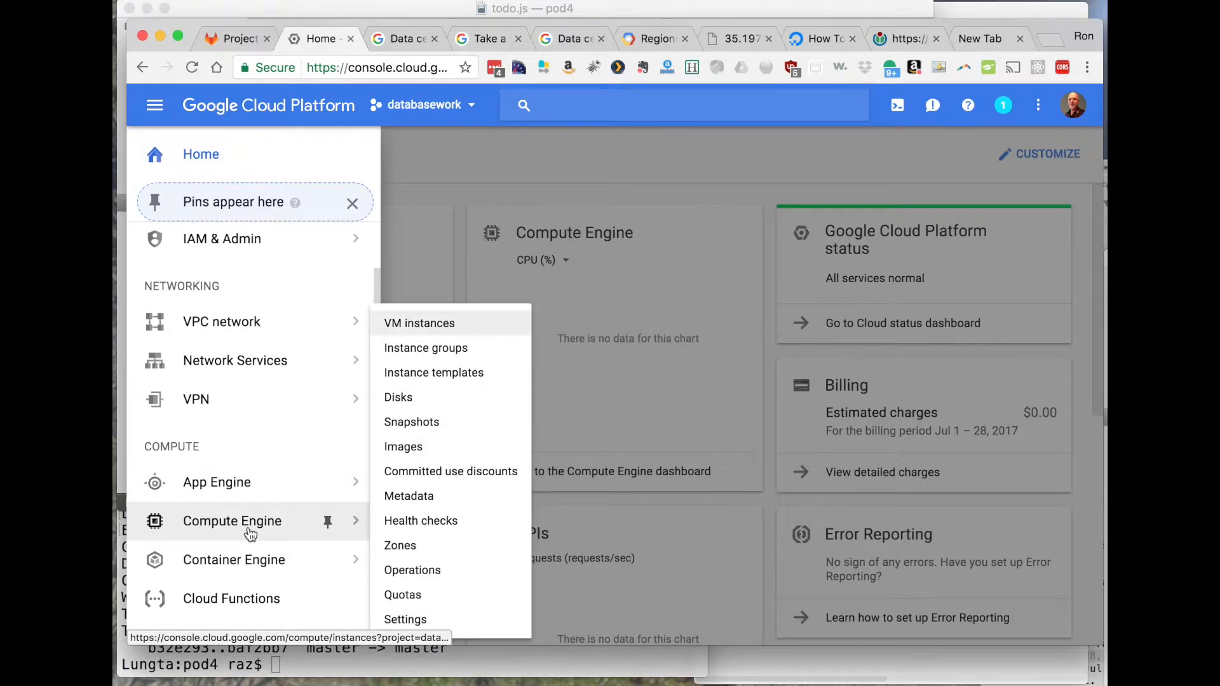
left_click(431, 331)
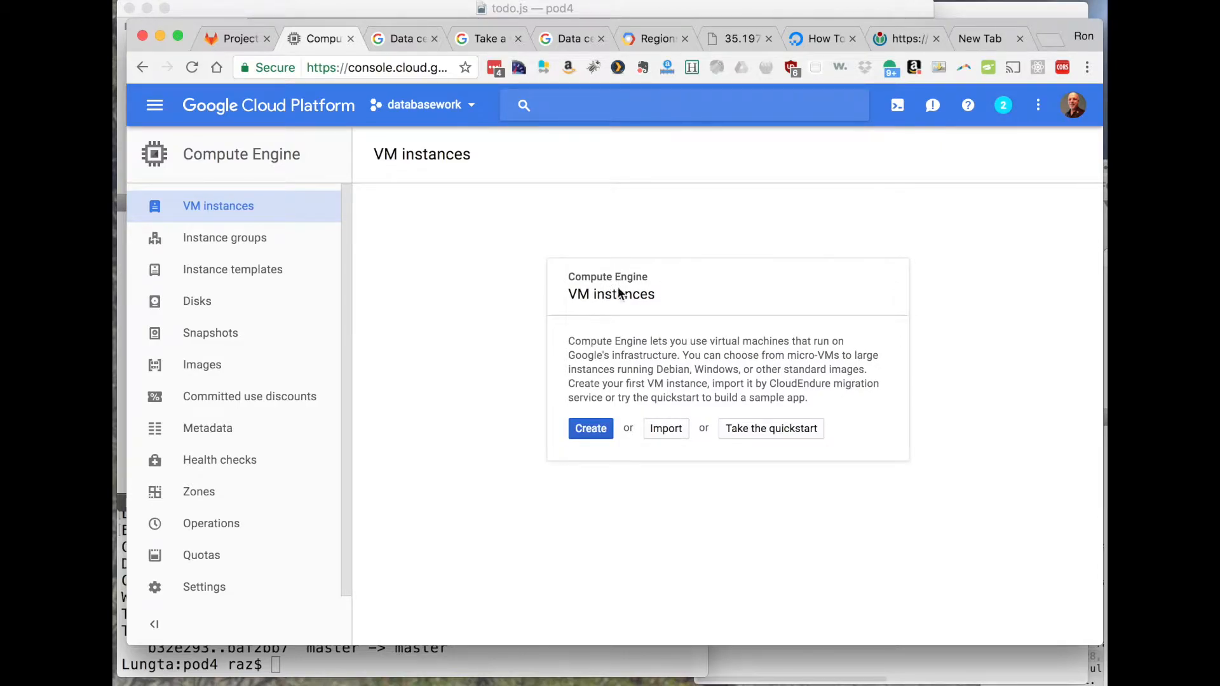
left_click(596, 431)
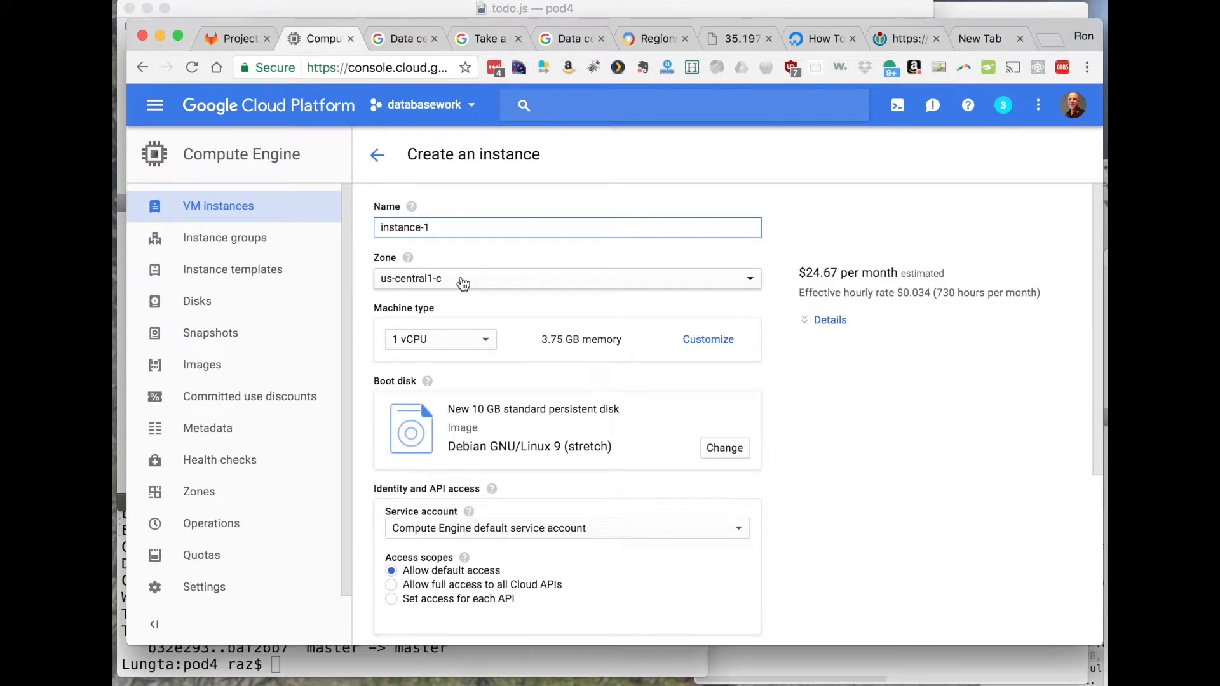
- Look through the Google data center photo gallery, the Street View walkthrough and the map of data center locations
left_click(399, 38)
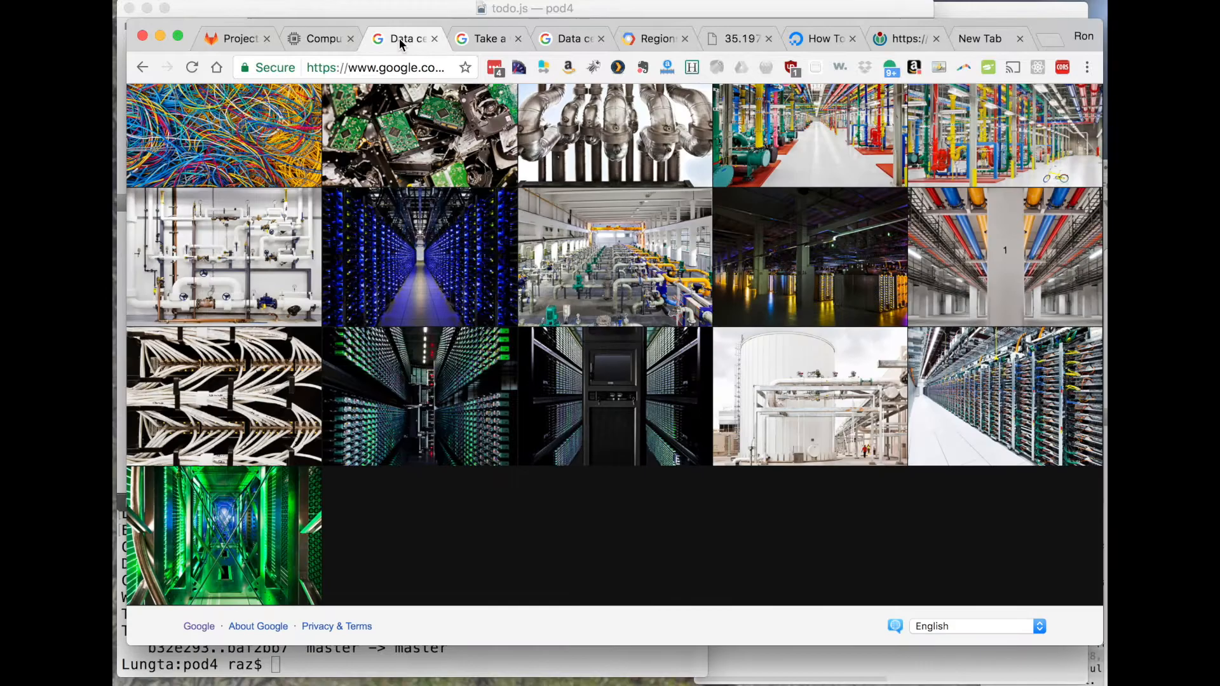
scroll(451, 272, "up", 8)
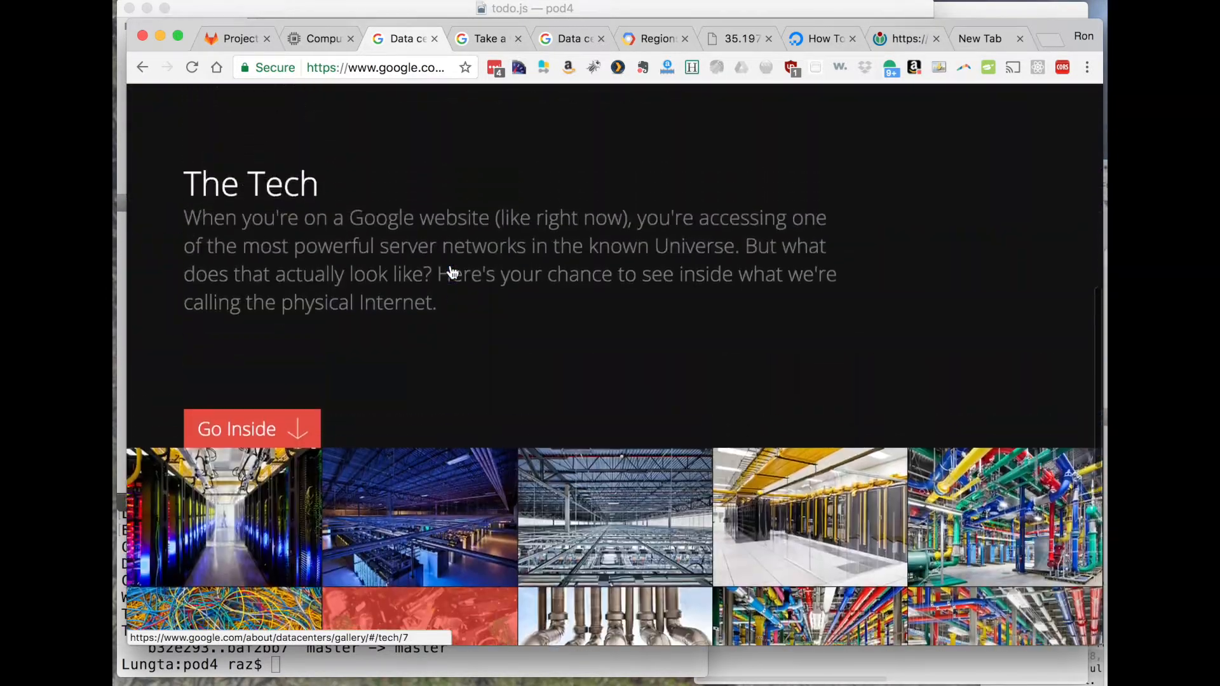
scroll(450, 265, "down", 8)
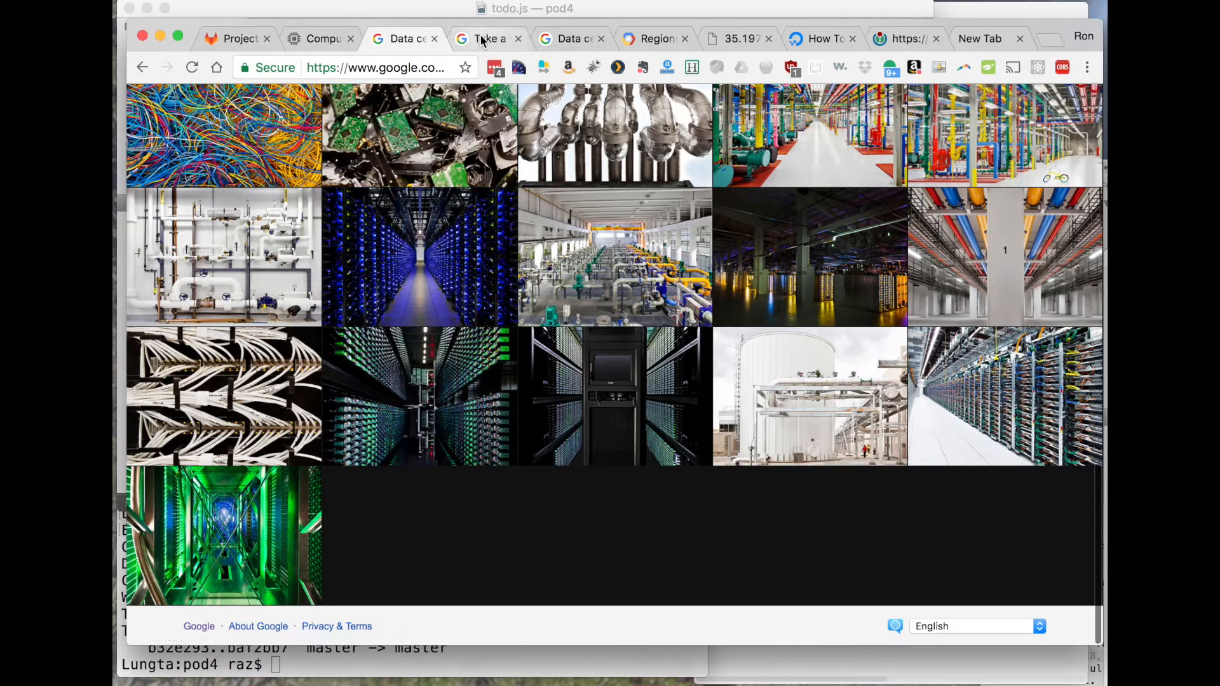
left_click(481, 40)
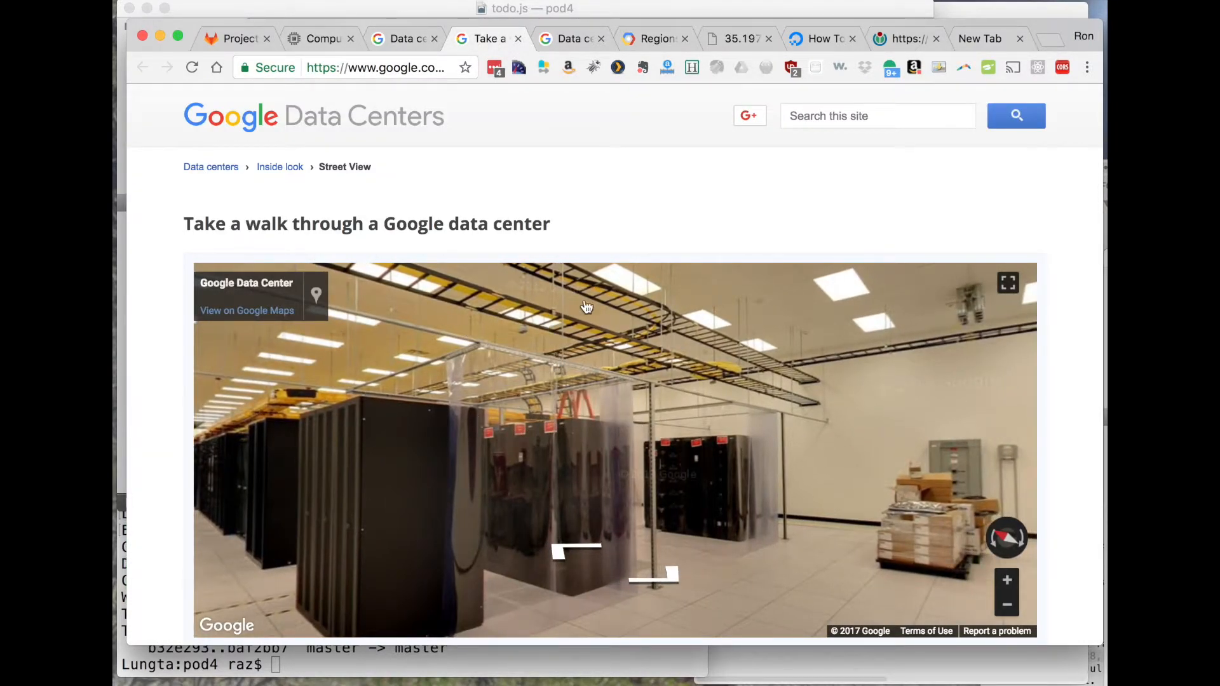
left_click(563, 39)
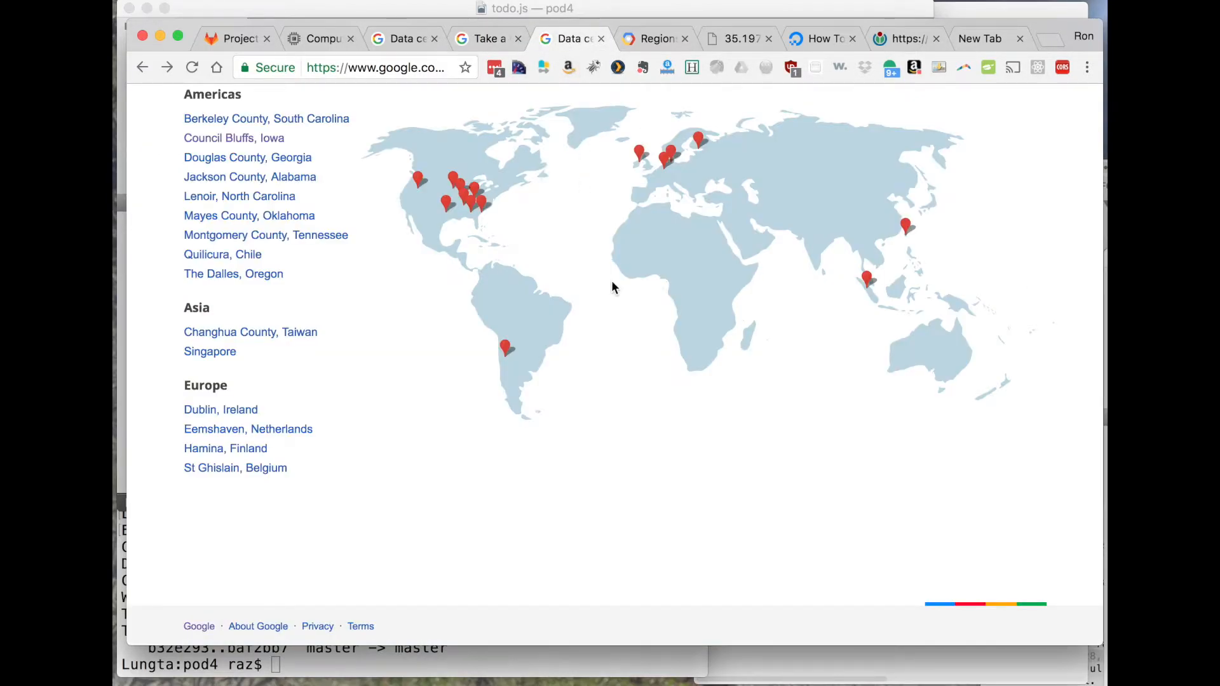
scroll(611, 287, "up", 3)
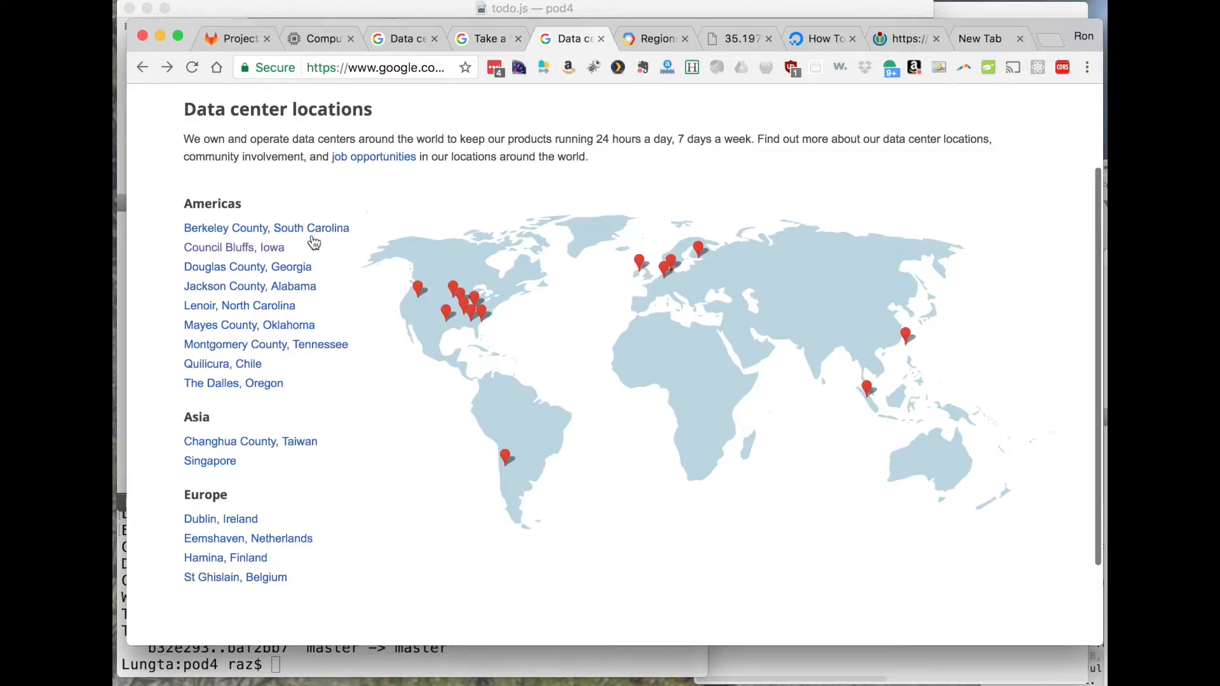
mouse_move(327, 326)
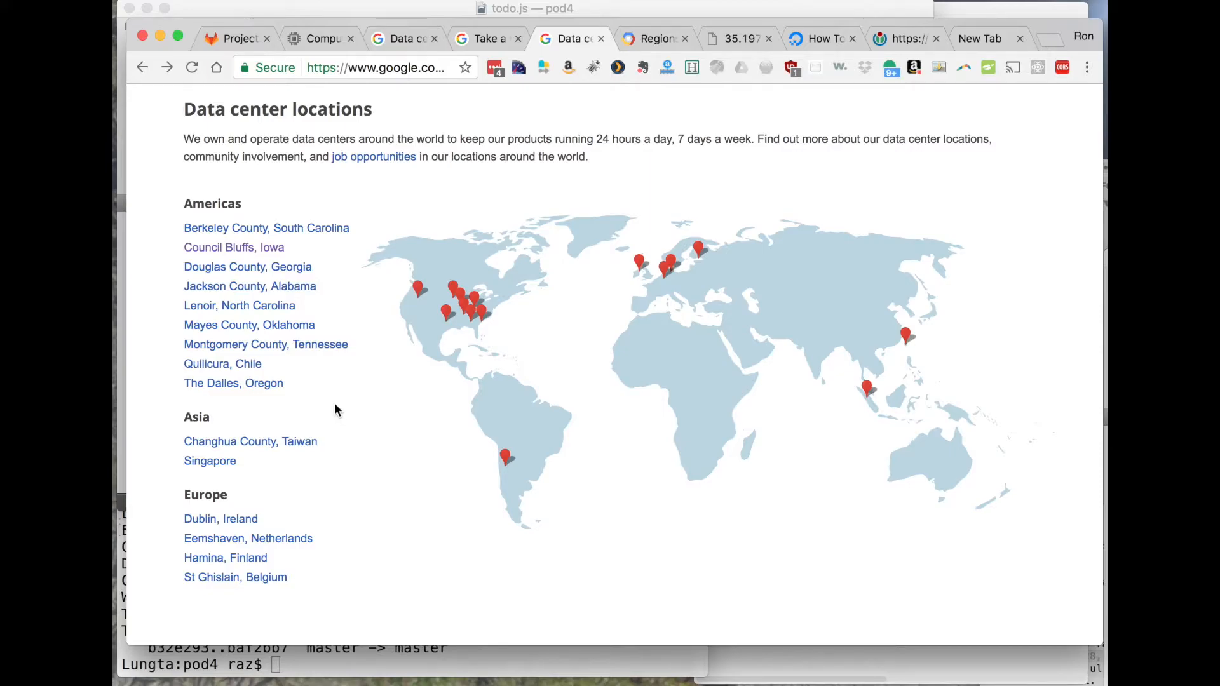
- Compare the zones offered for the new instance with the US regions and zones table in the Google Cloud documentation
left_click(629, 37)
scroll(565, 251, "down", 5)
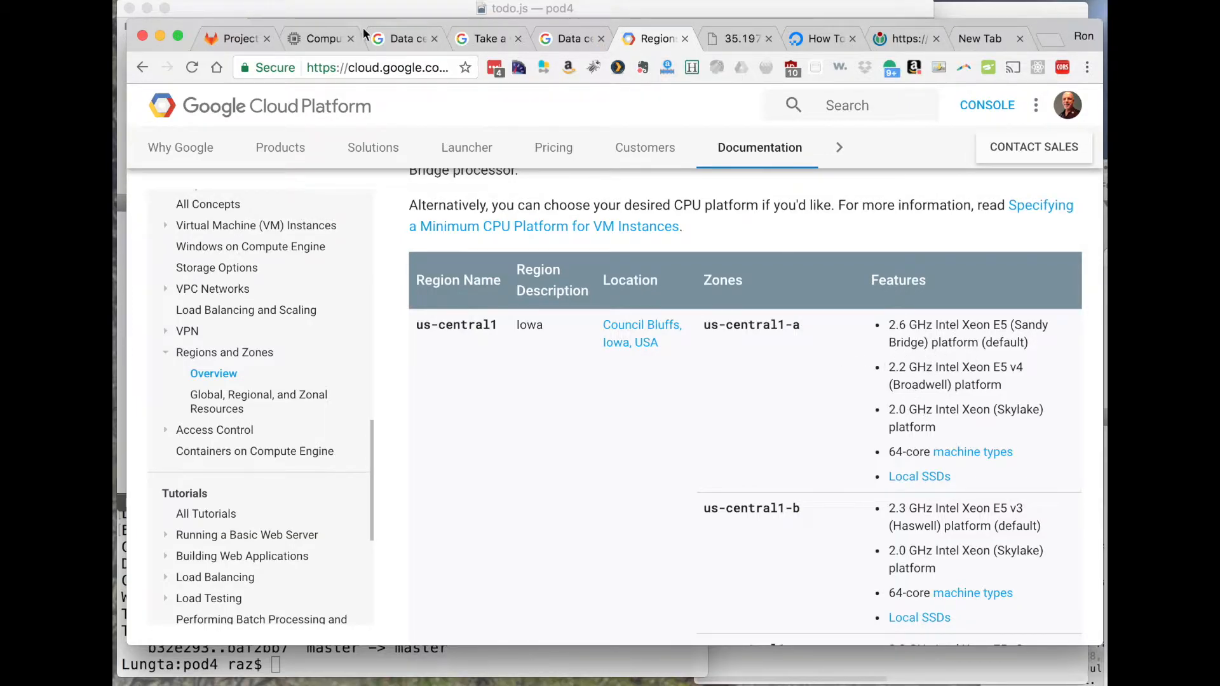
left_click(326, 30)
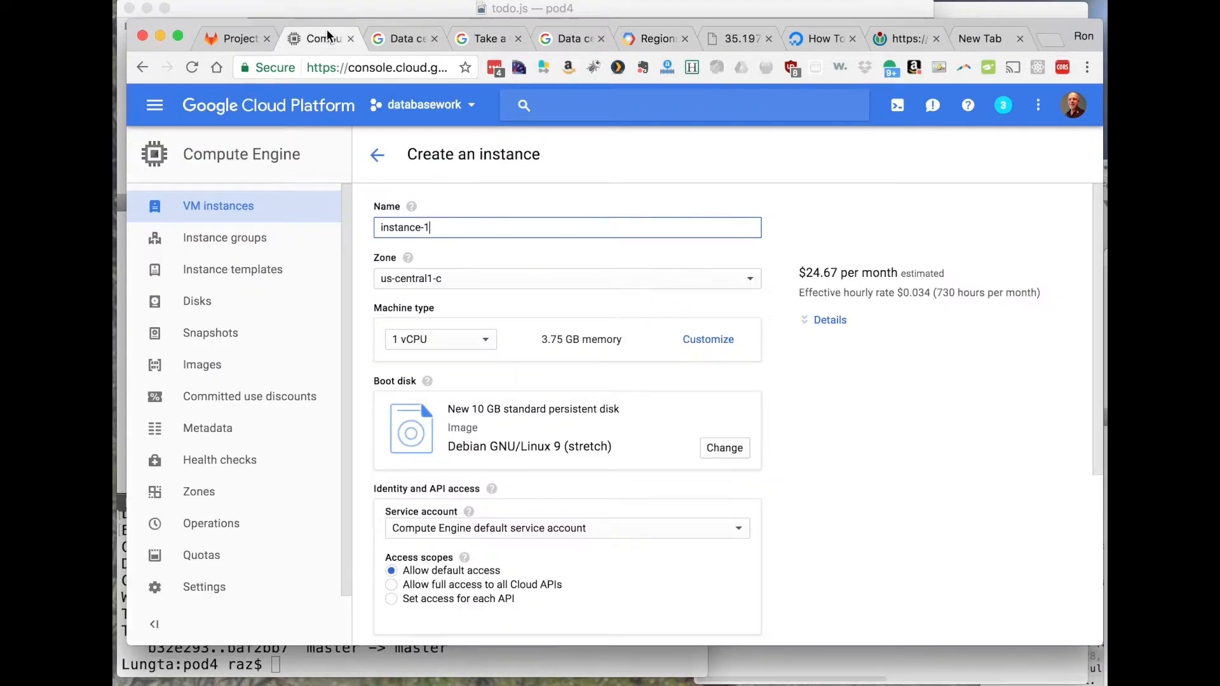
left_click(461, 288)
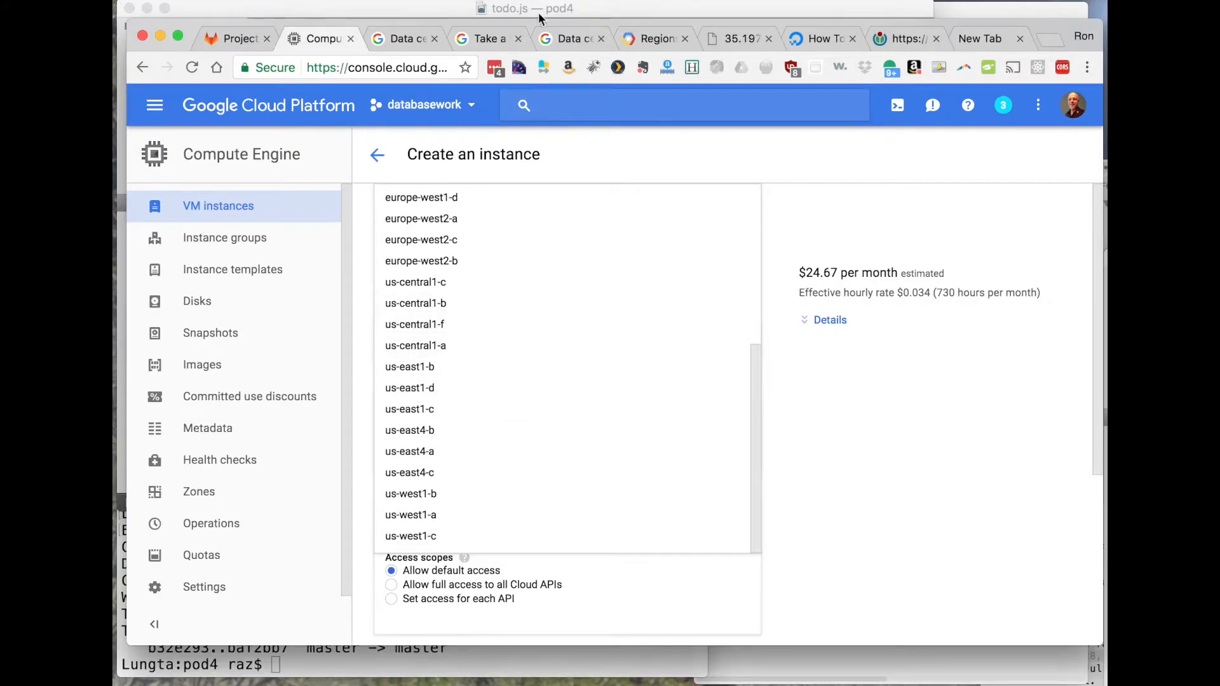
left_click(648, 40)
scroll(669, 409, "down", 15)
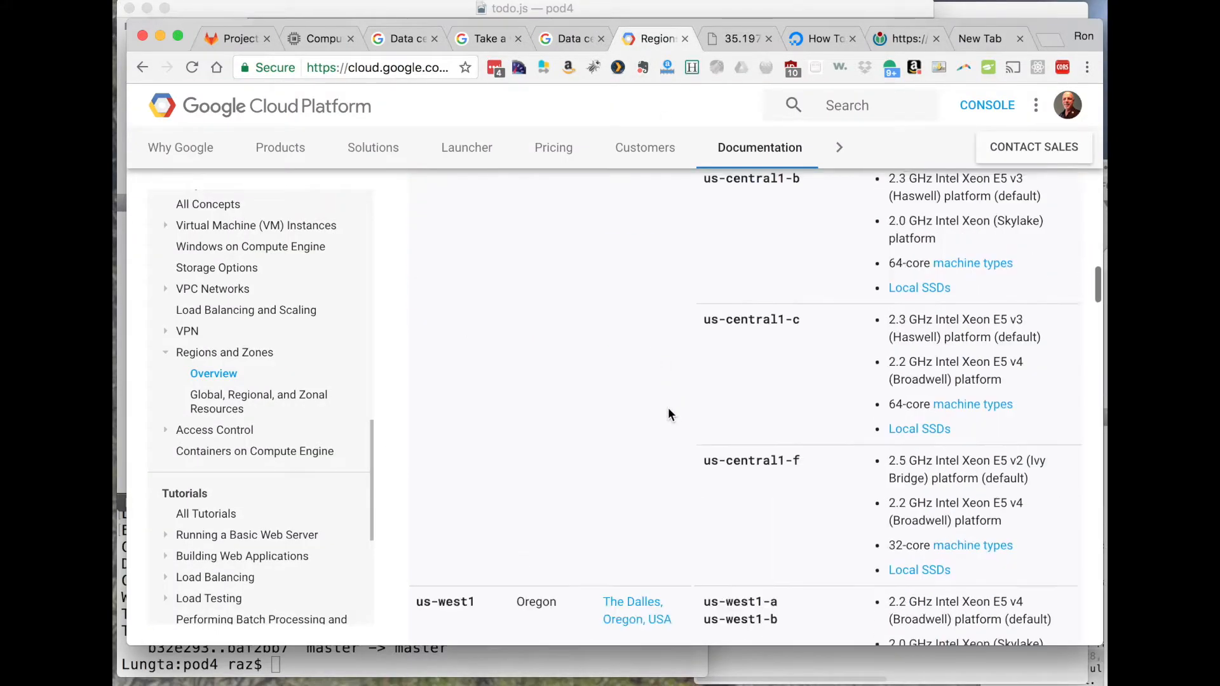
scroll(668, 412, "down", 1)
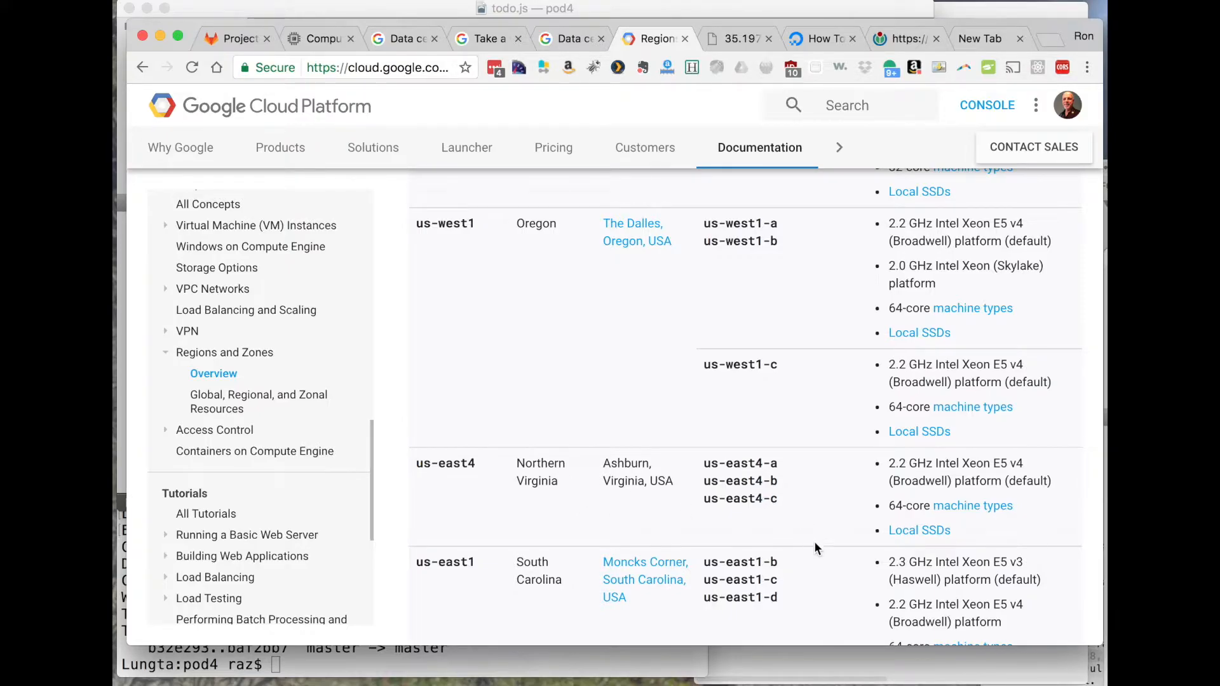
scroll(815, 546, "down", 3)
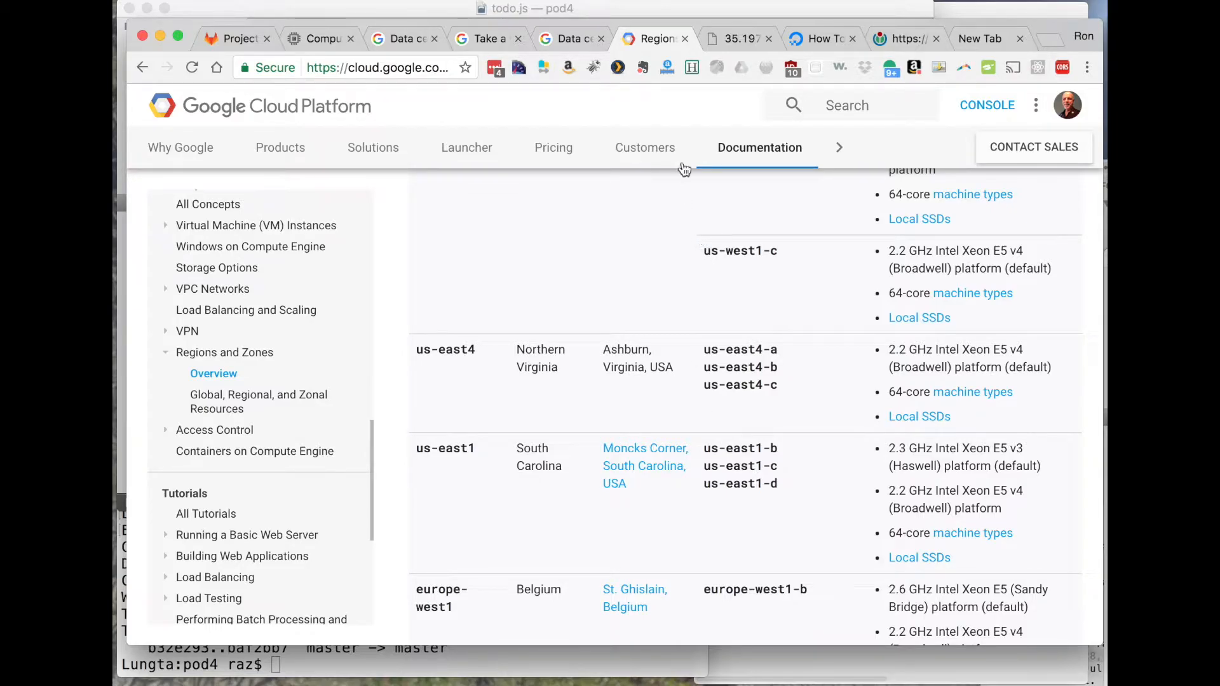
- Return to the instance creation form and set the zone to us-west1-c
left_click(322, 36)
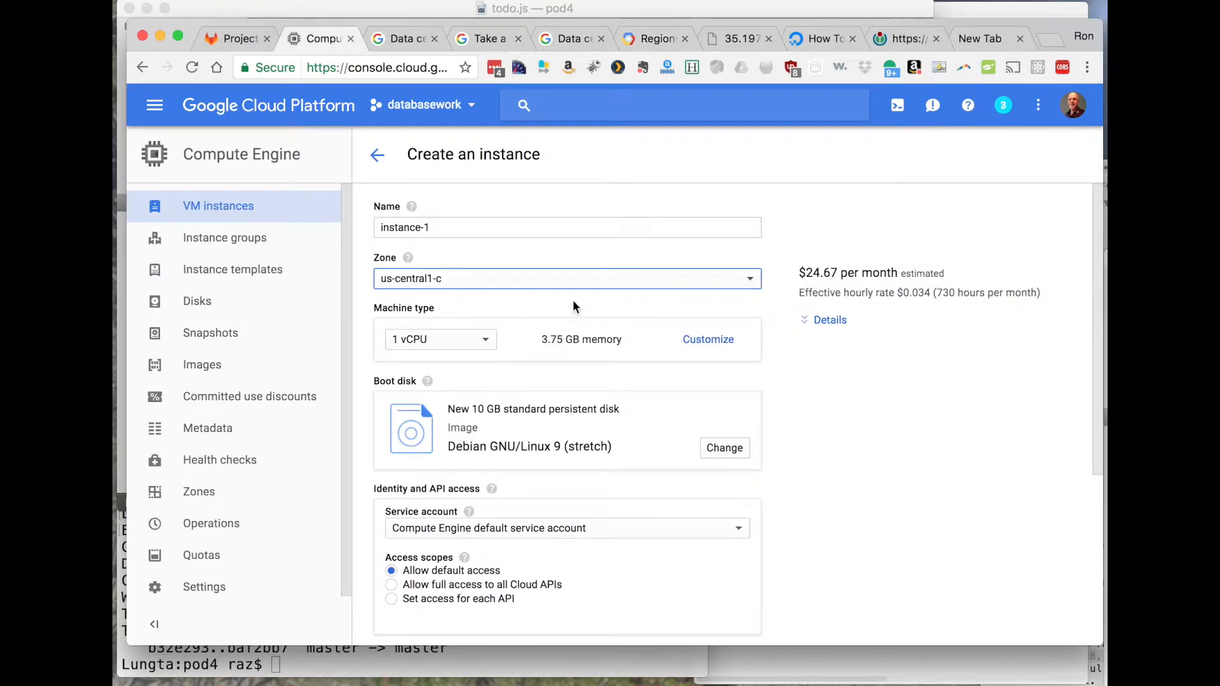
left_click(478, 280)
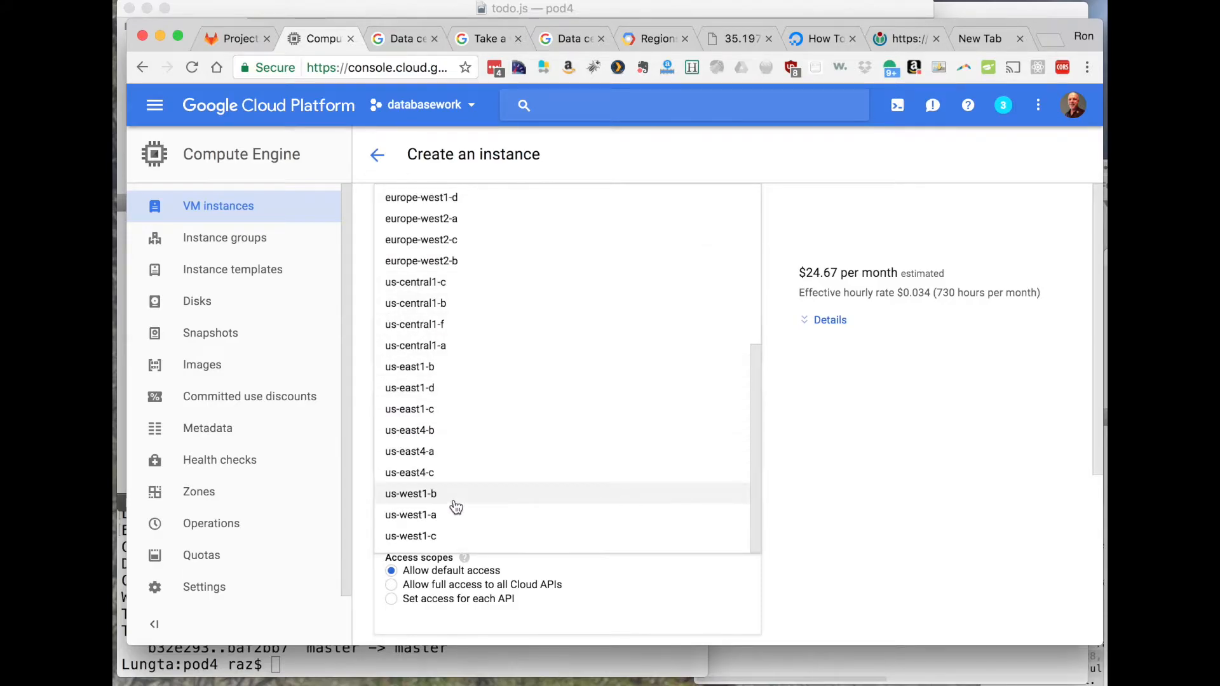
left_click(436, 537)
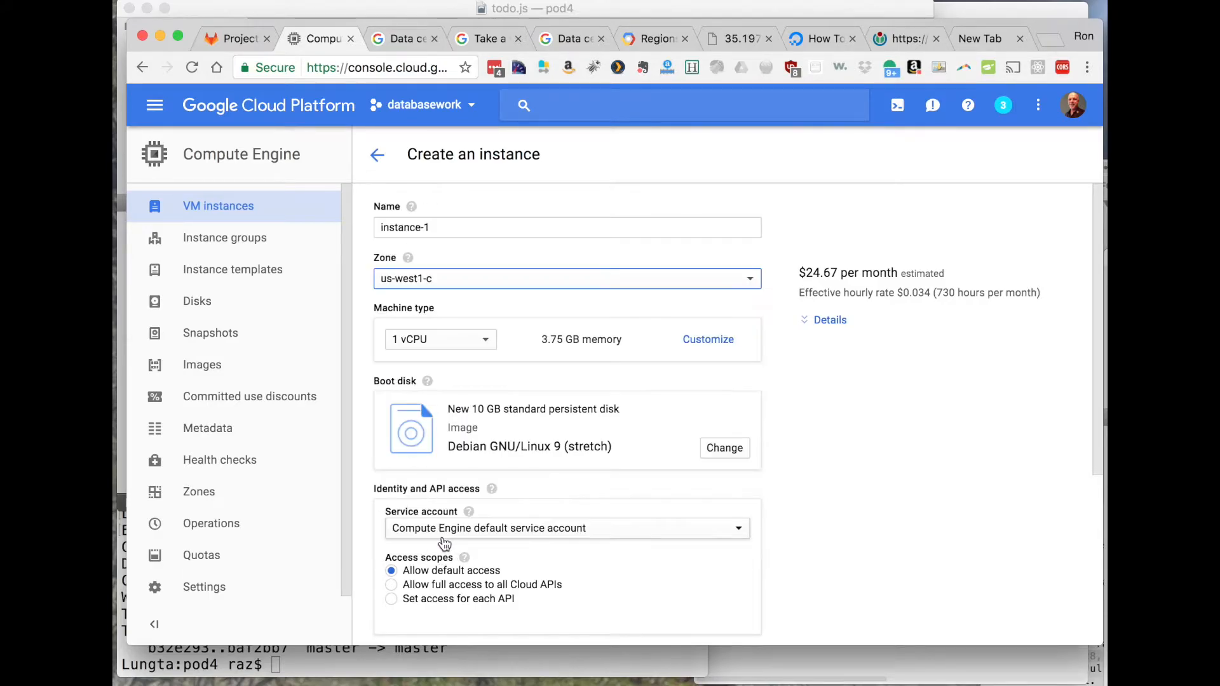
- Try the micro and small shared vCPU machine types, and settle on micro (1 shared vCPU) with 0.6 GB memory
left_click(437, 346)
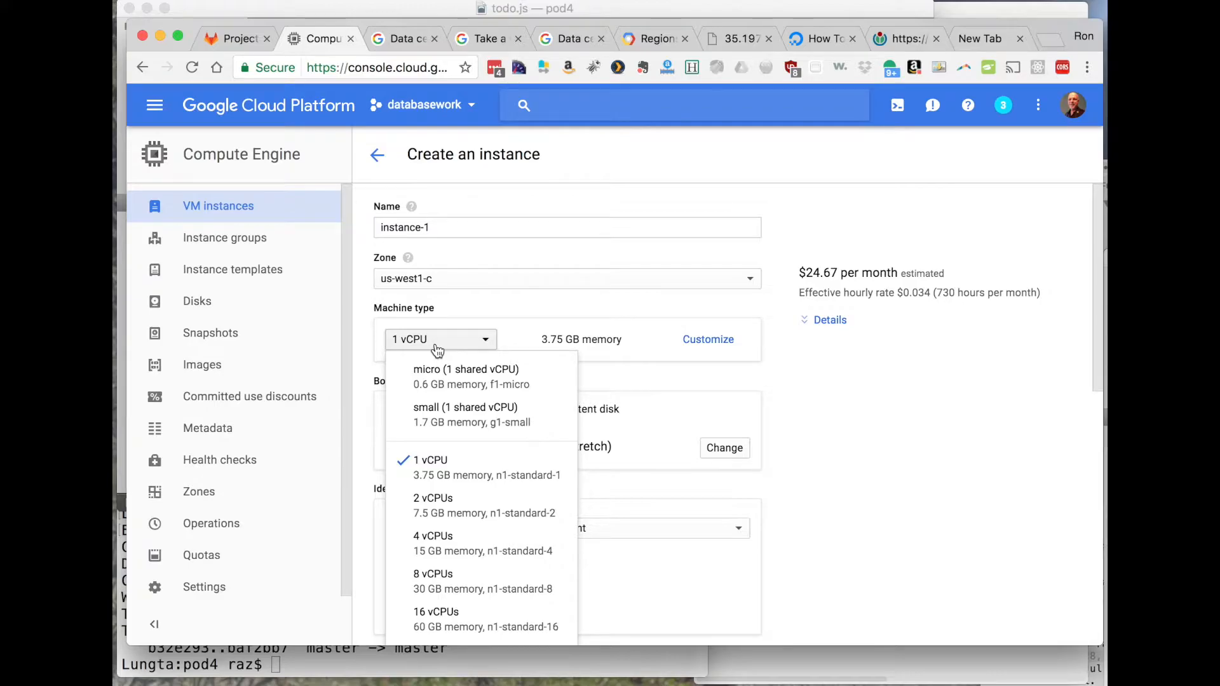
left_click(446, 372)
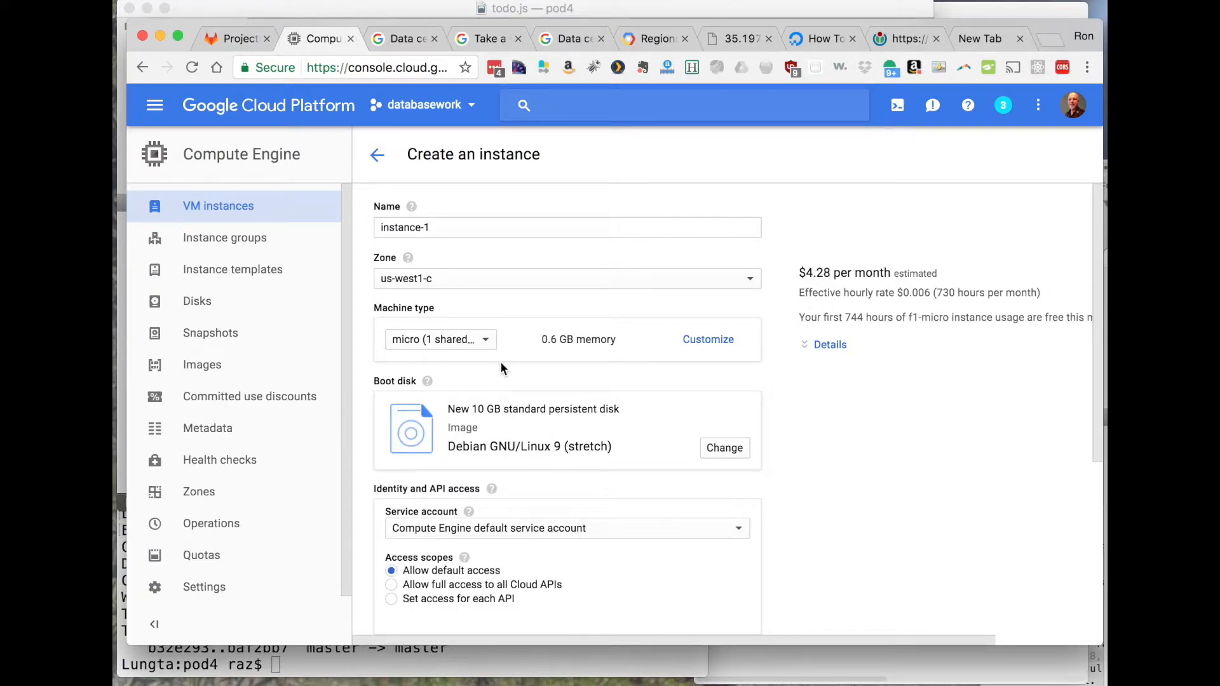
left_click(467, 342)
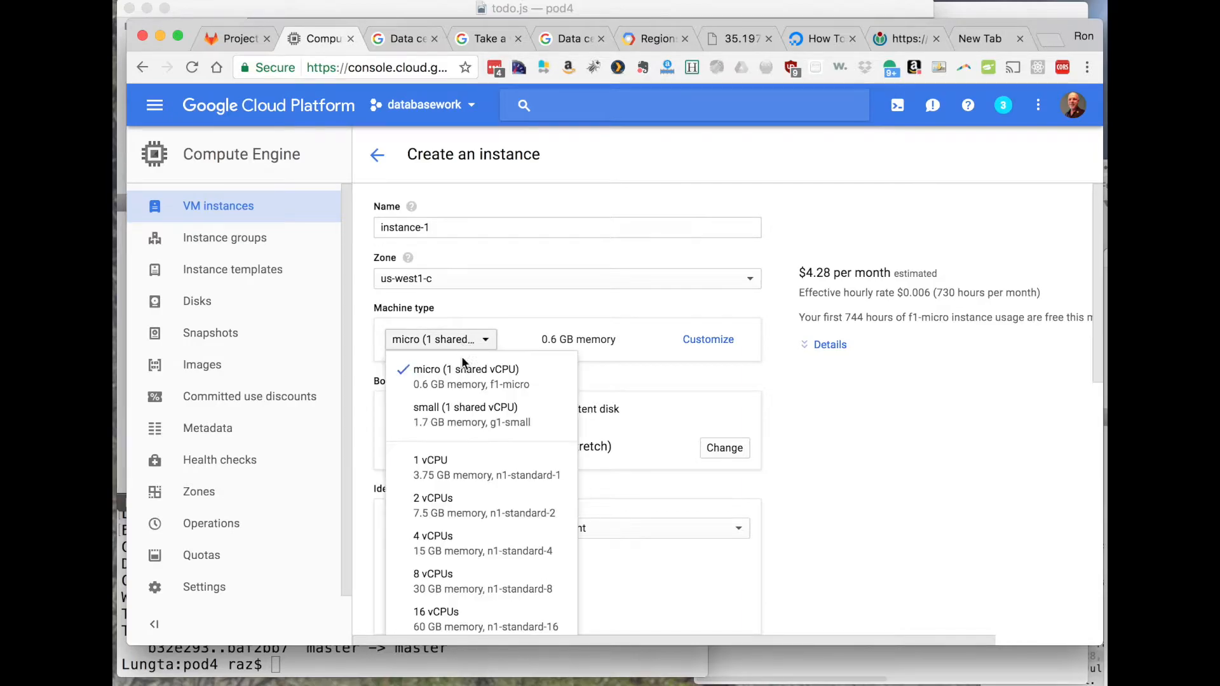
left_click(458, 410)
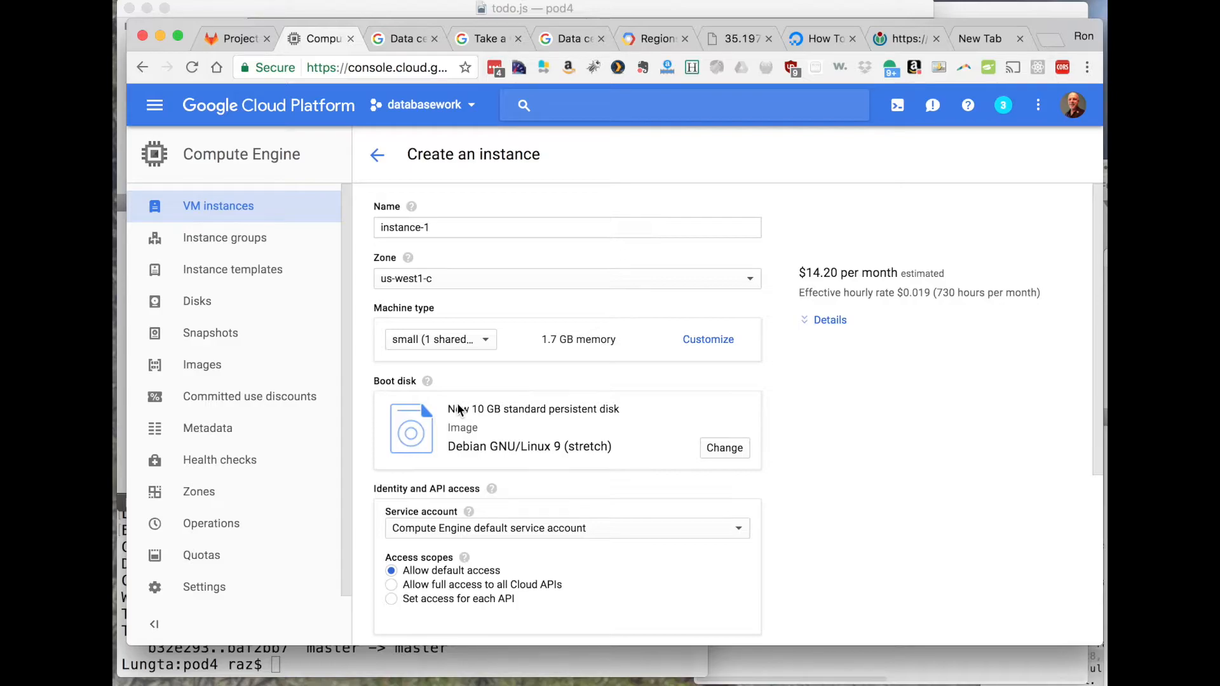
left_click(432, 340)
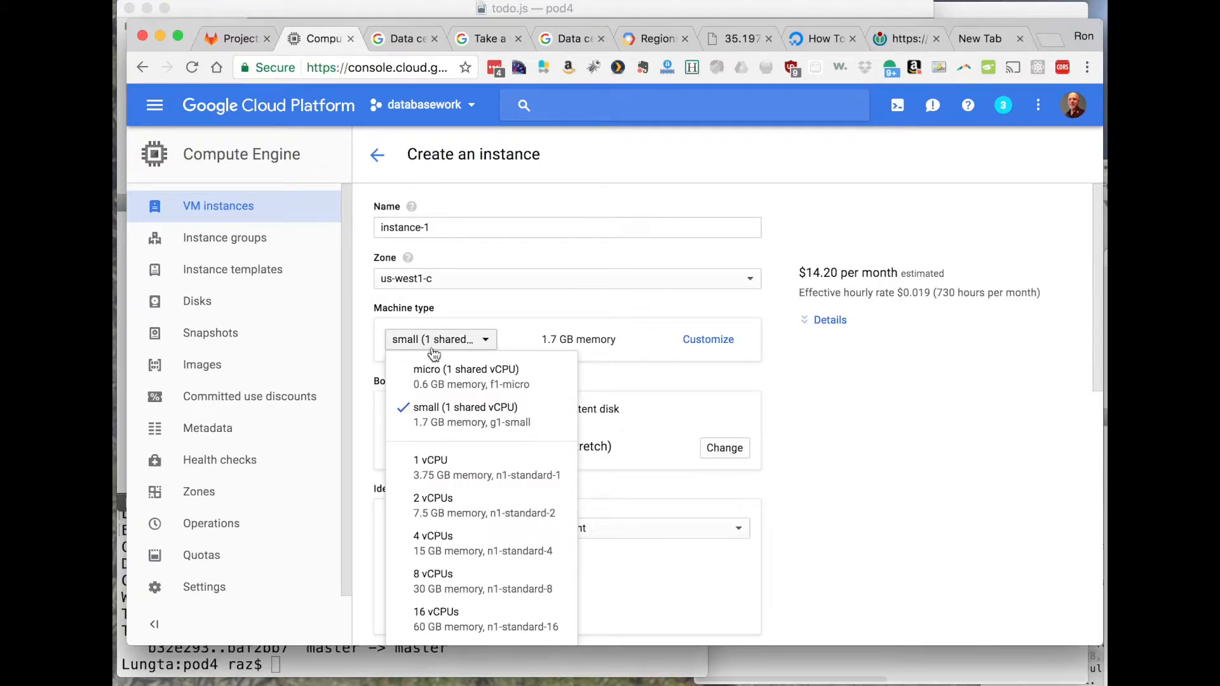
left_click(435, 367)
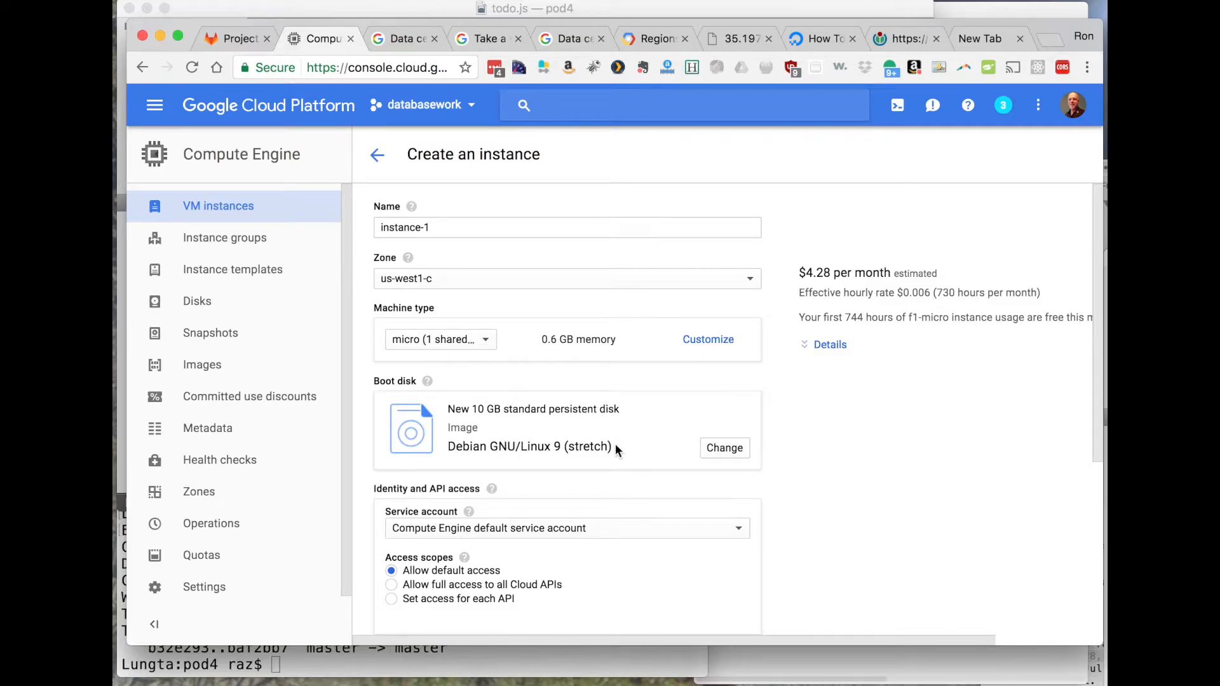
- Change the boot disk image to Ubuntu 17.04 on a 10 GB standard persistent disk
left_click(713, 449)
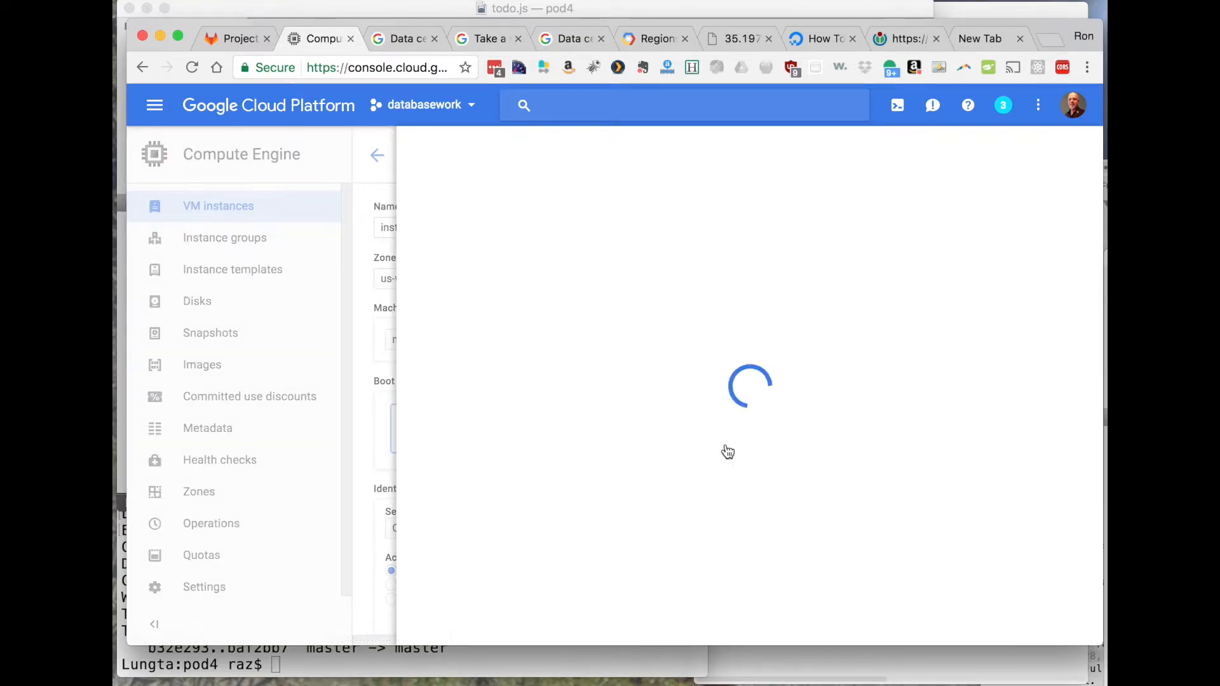
left_click(423, 493)
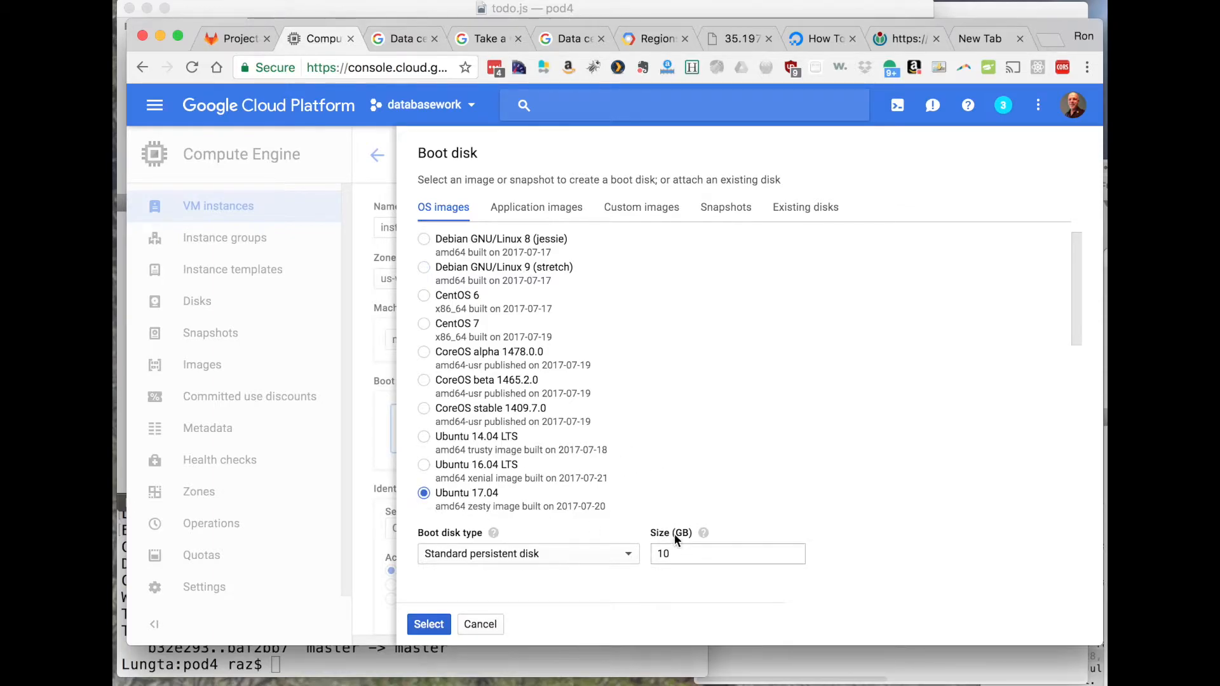
left_click(424, 626)
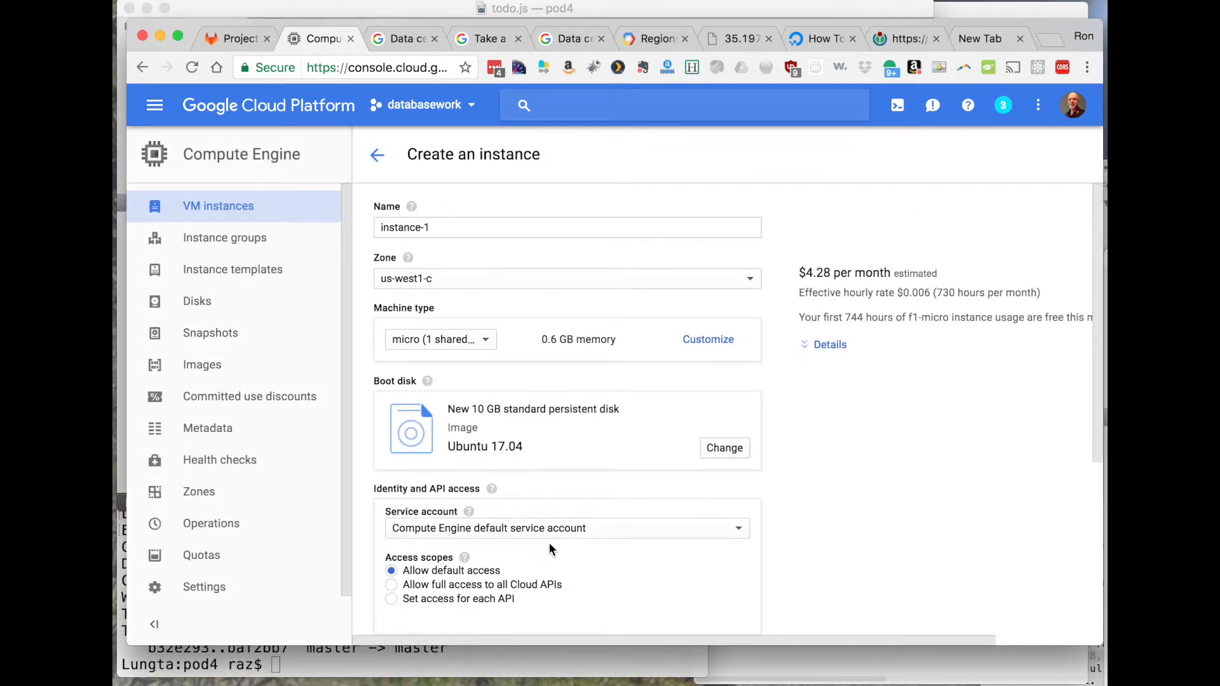
- Allow HTTP and HTTPS traffic through the firewall and create the instance
scroll(549, 543, "down", 5)
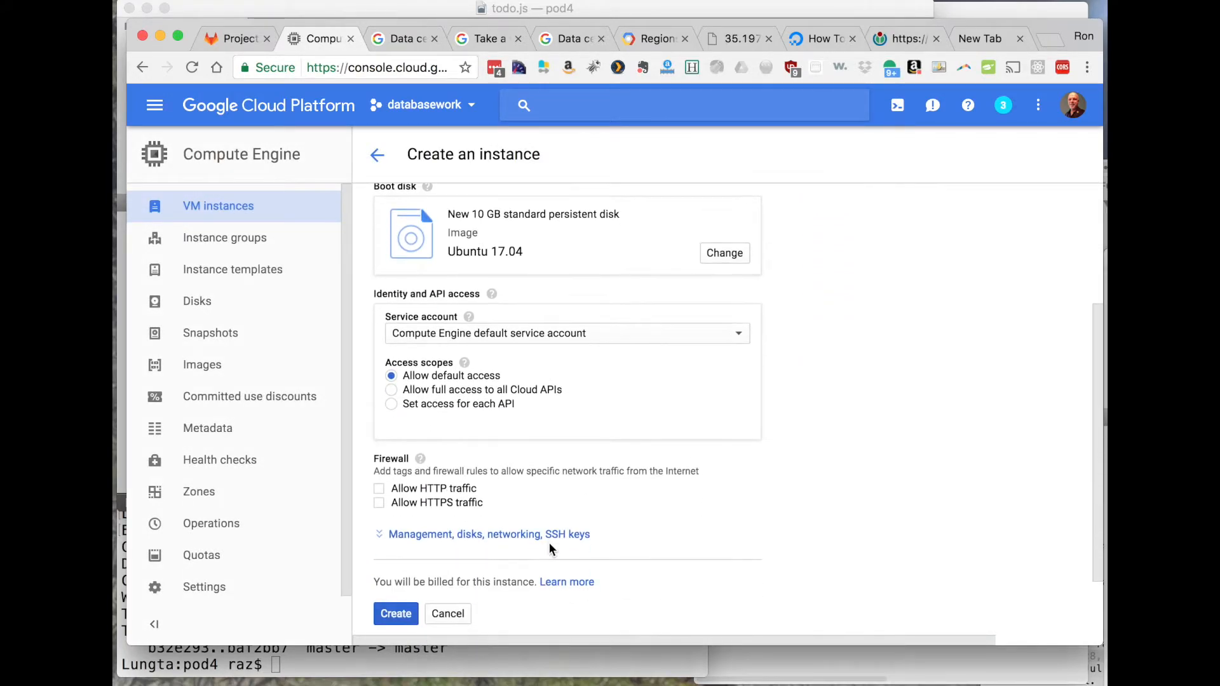
left_click(379, 489)
left_click(380, 505)
scroll(577, 549, "down", 2)
left_click(395, 542)
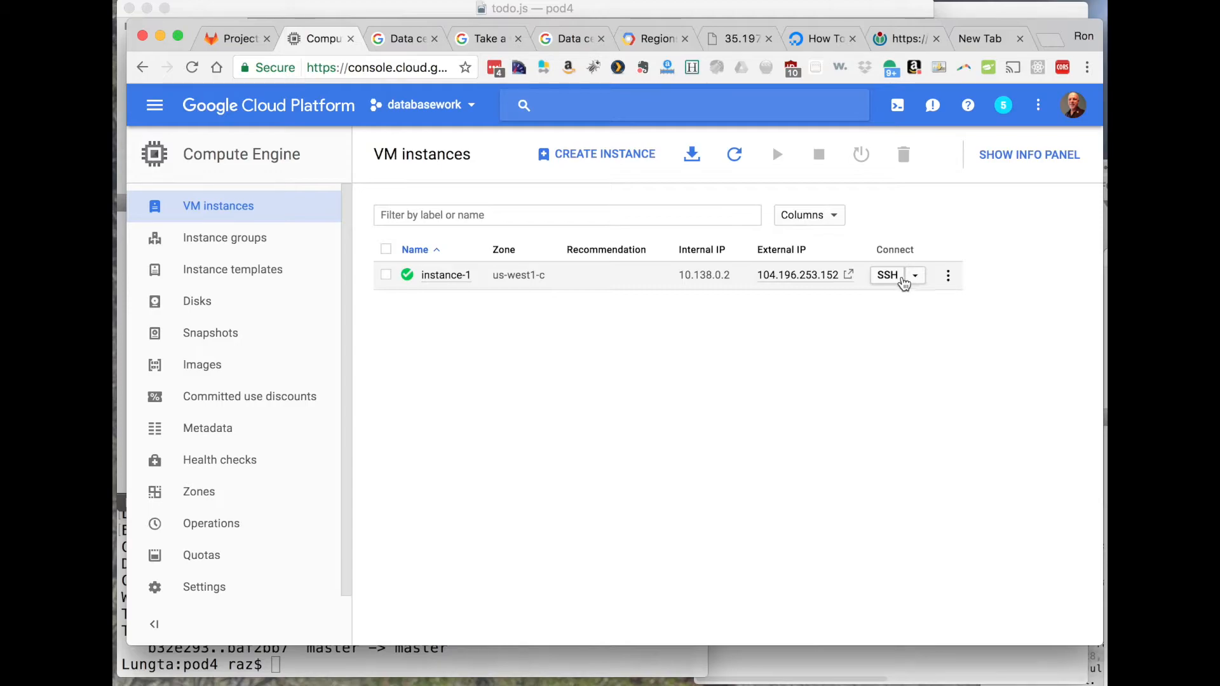
- Open an SSH session to instance-1 in a browser window and list the home directory with ls
left_click(915, 280)
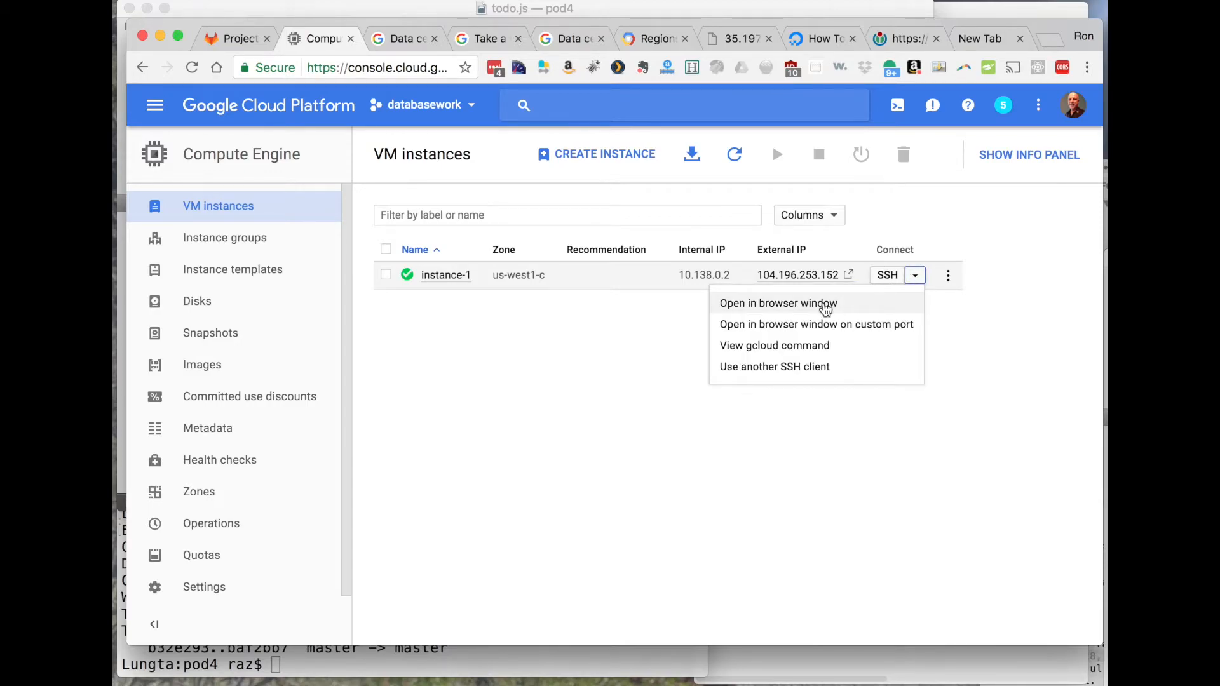
left_click(825, 304)
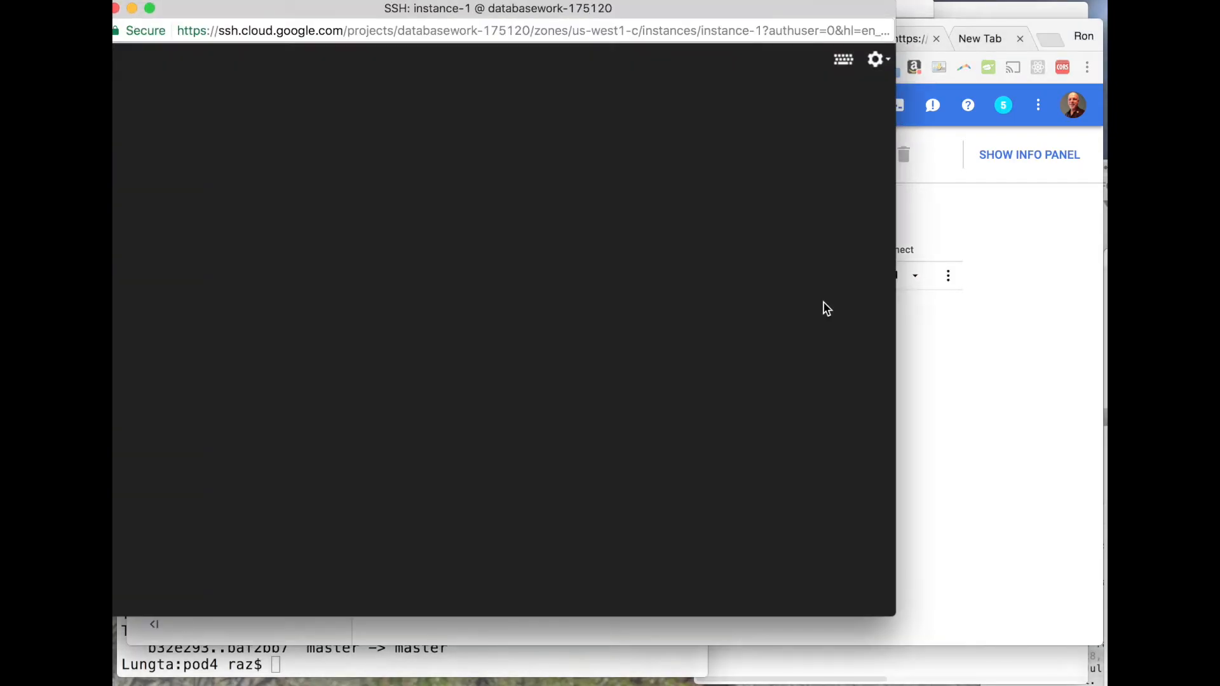
left_click_drag(707, 21, 797, 70)
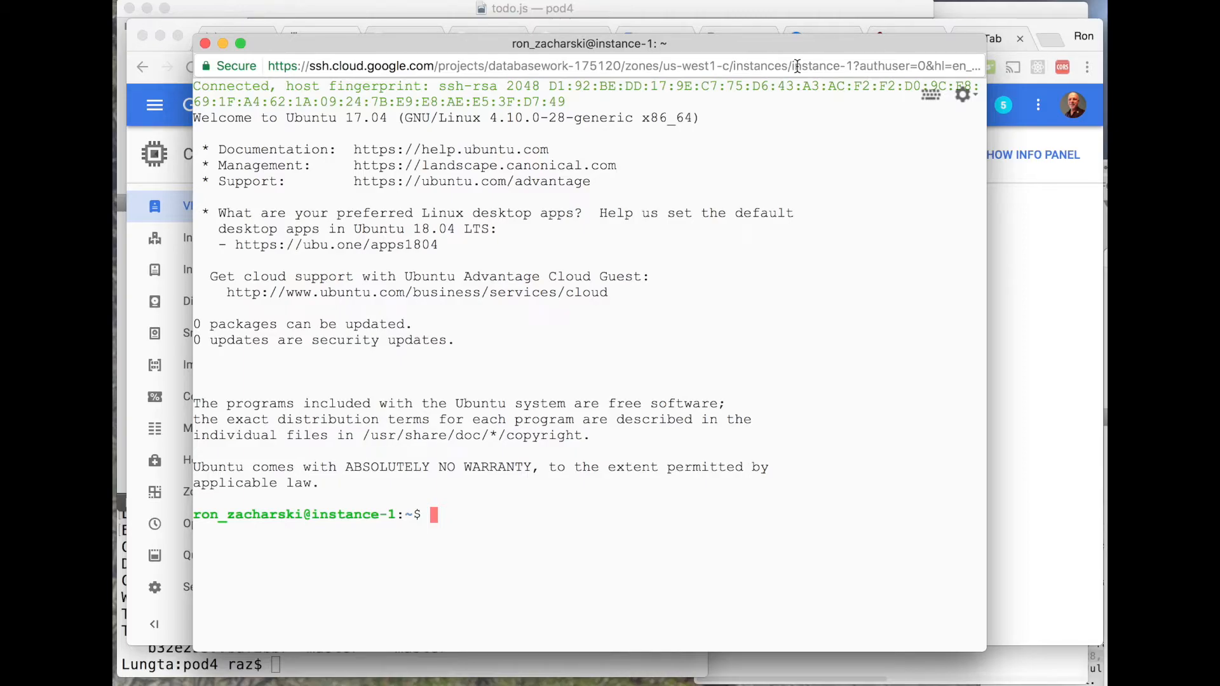
type("ls")
key("Return")
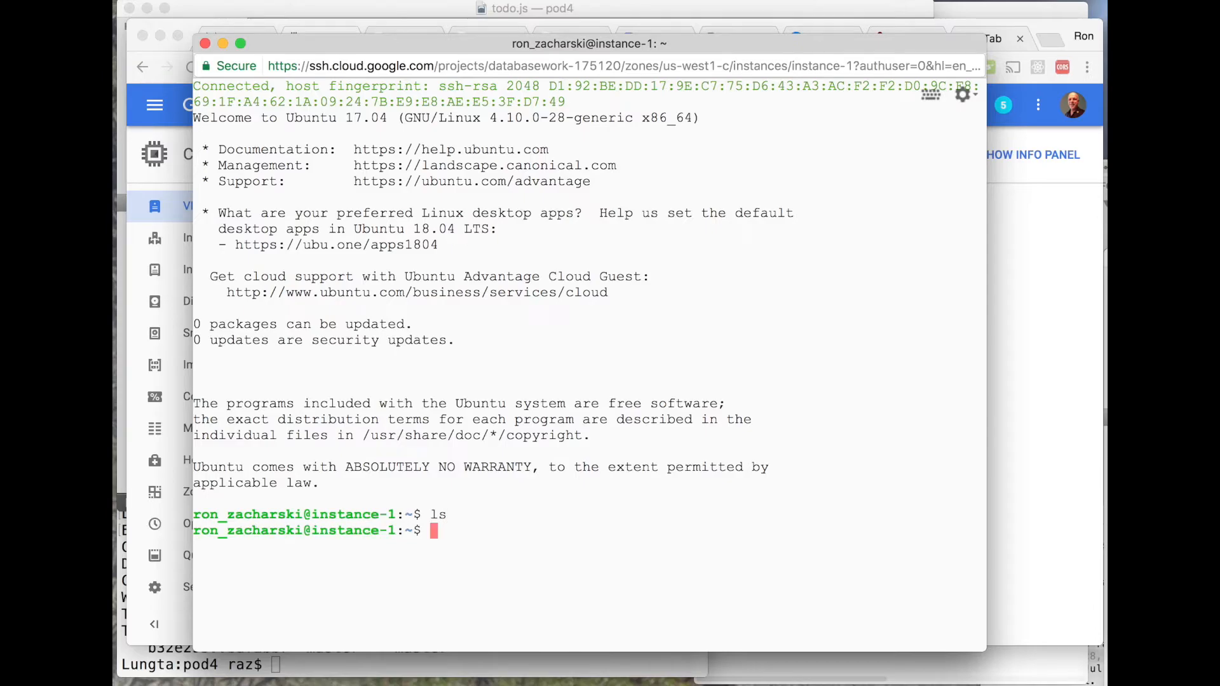
- Write "hi" to a new file hi.txt with echo, and check it with ls and cat hi.txt
type("echo hi > hi")
key("BackSpace")
type("i.txt")
key("Return")
type("ls")
key("Return")
type("cat hi.txt")
key("Return")
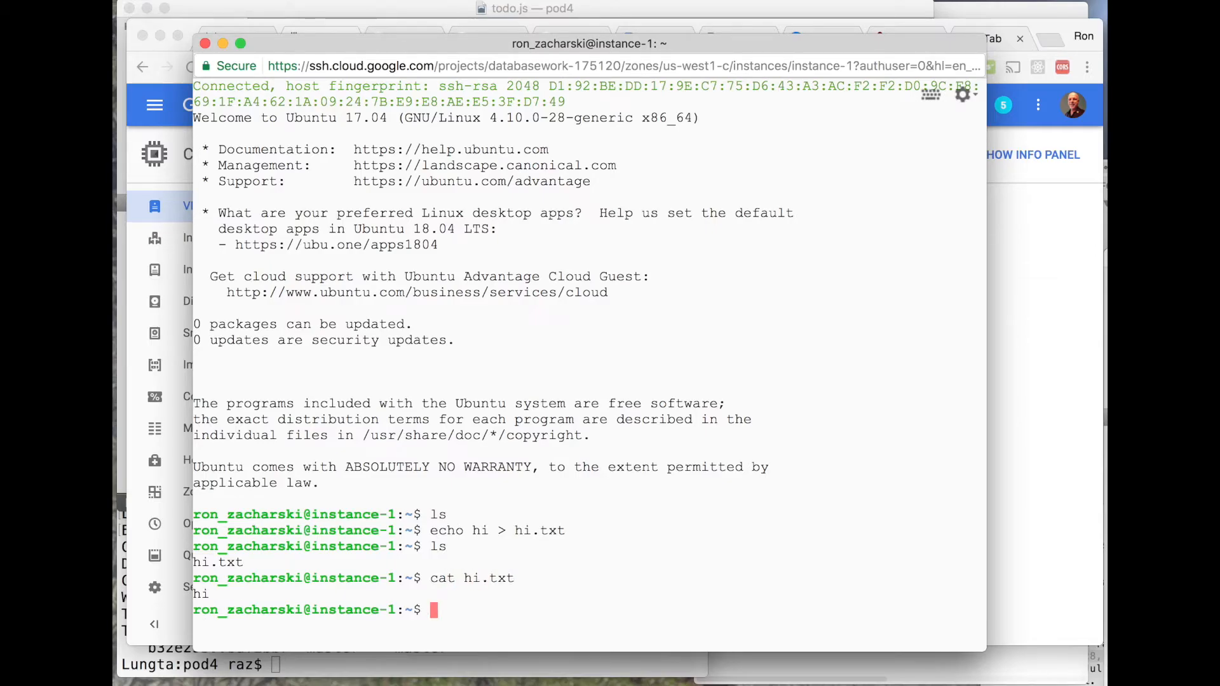
- Print the working directory with pwd, and view the running processes with top before quitting it
type("pwd")
key("Return")
type("top")
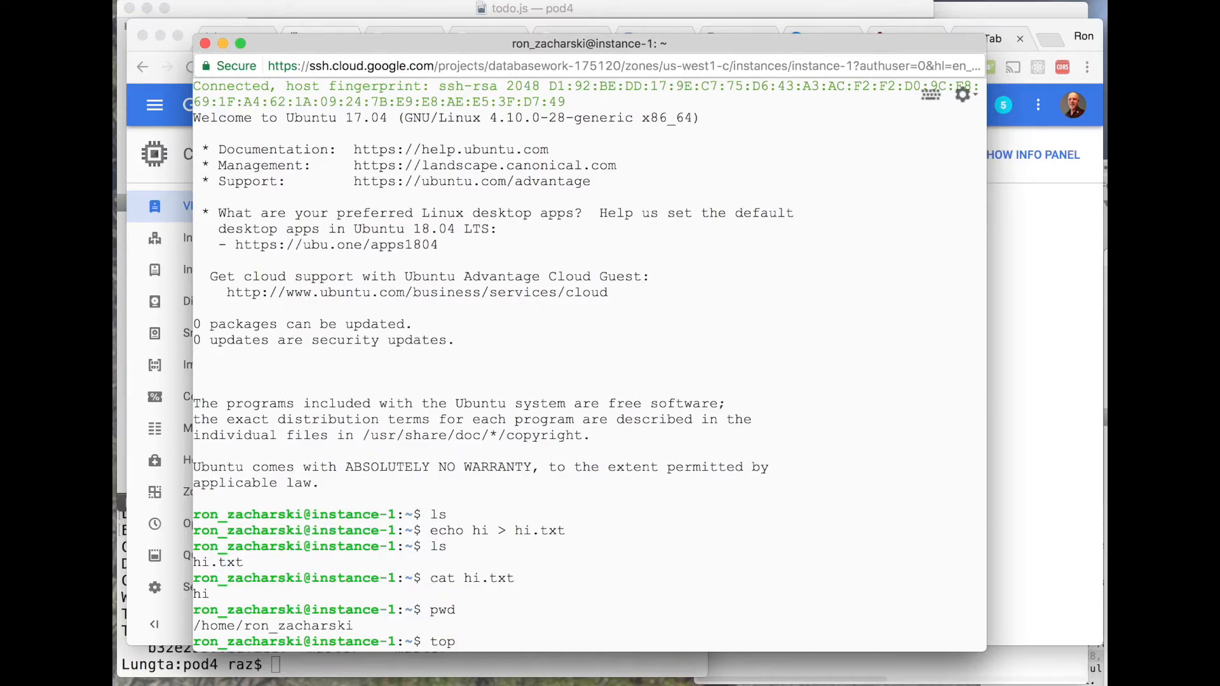
key("Return")
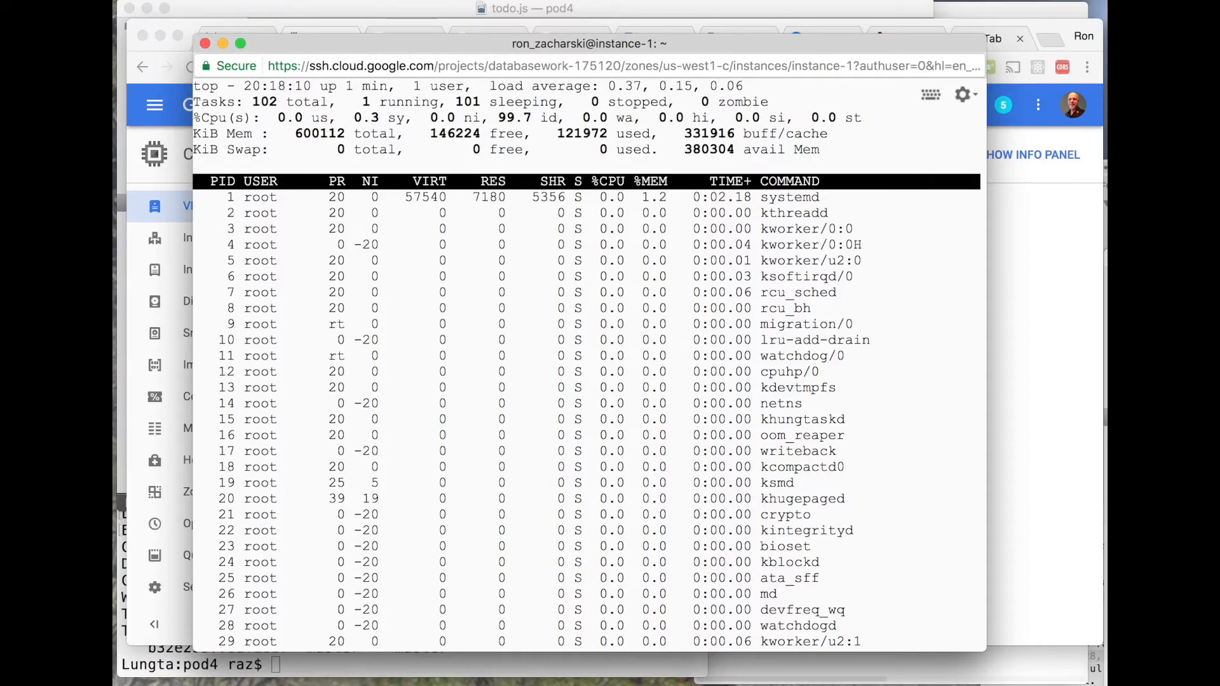
key("q")
- Clear the terminal and run nodejs to check whether it is installed
type("clear")
key("Return")
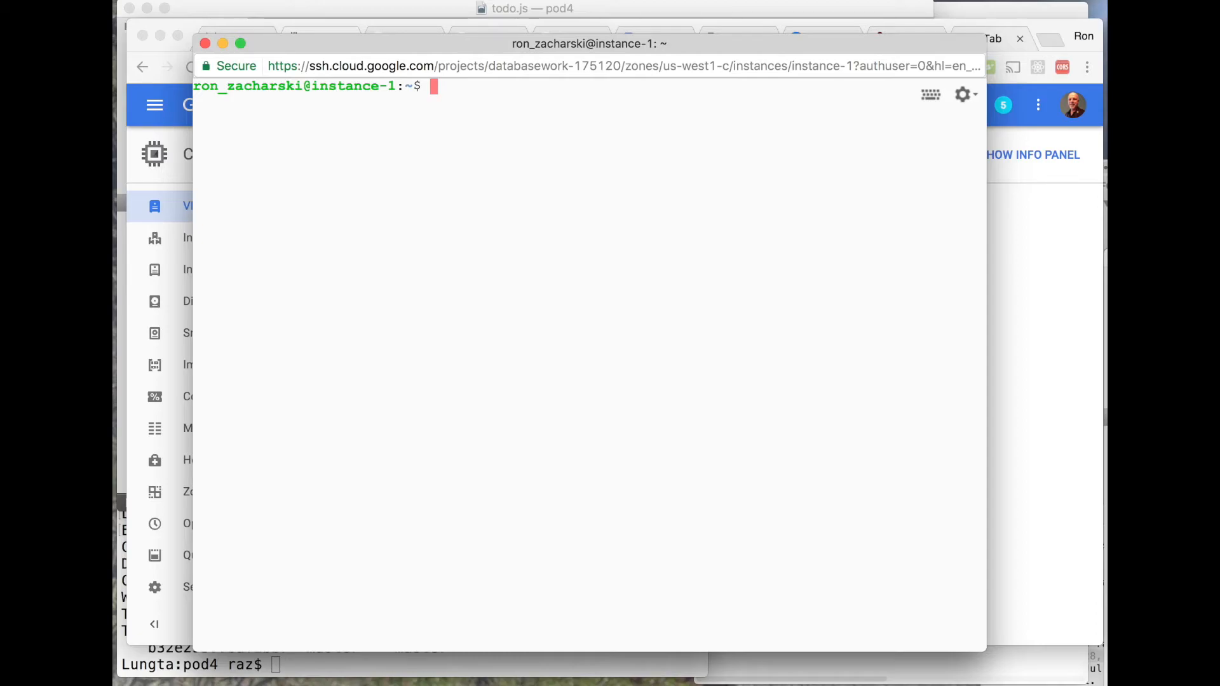
type("nodejs")
key("Return")
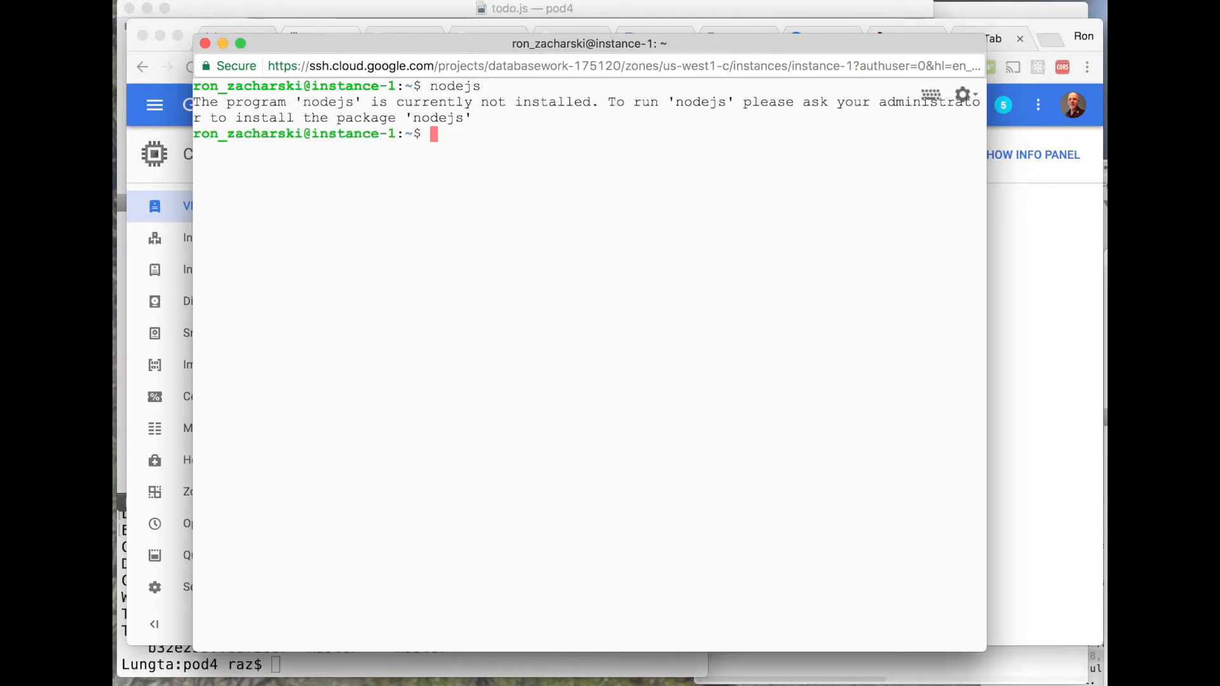
type("sudo apt")
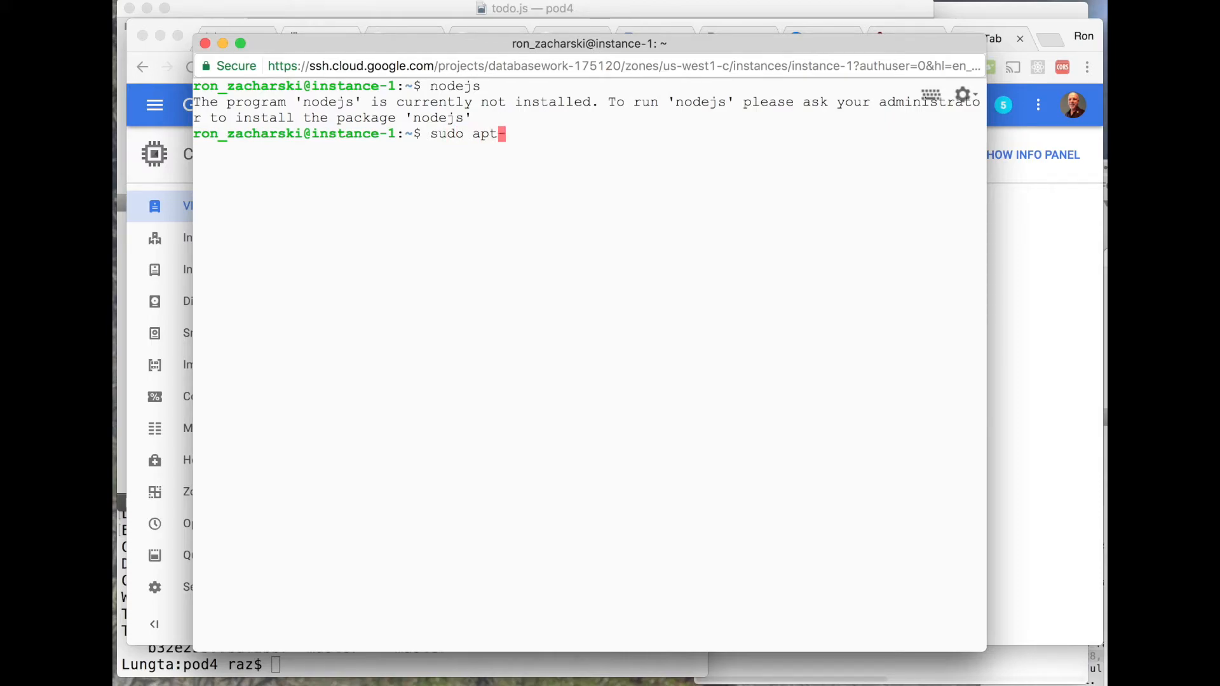
type("-get install nodejs")
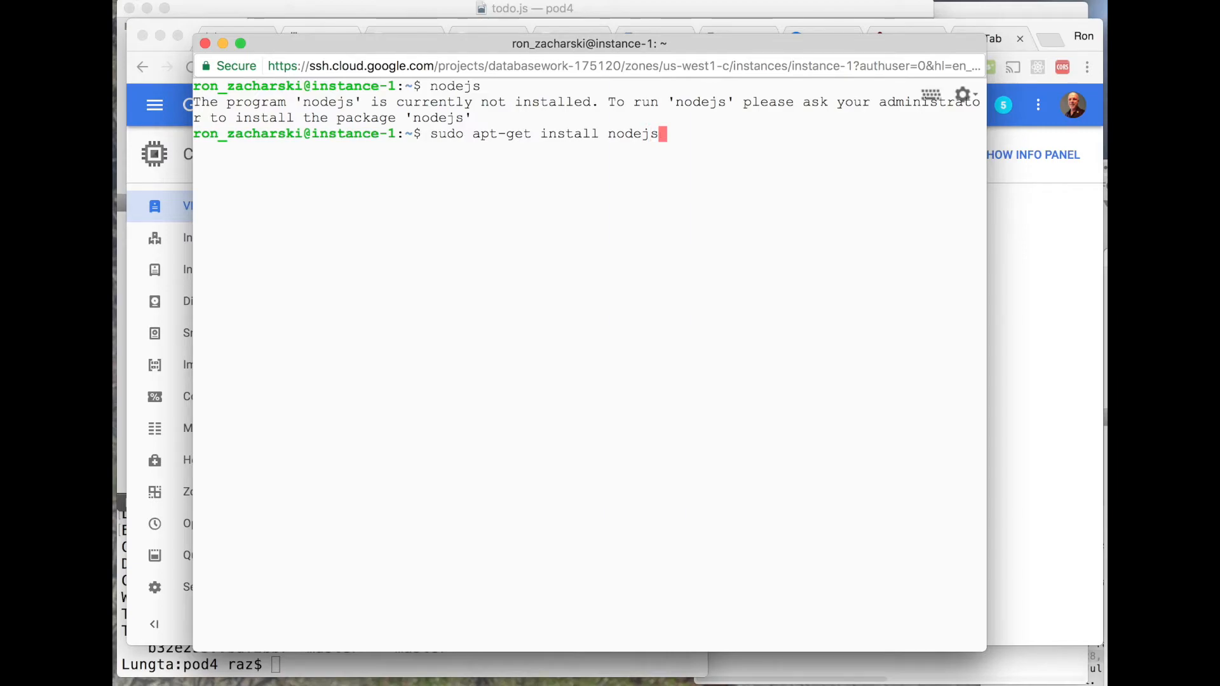
key("BackSpace")
key("BackSpace")
key("BackSpace")
key("BackSpace")
key("BackSpace")
key("BackSpace")
key("BackSpace")
key("BackSpace")
key("BackSpace")
key("BackSpace")
key("BackSpace")
key("BackSpace")
key("BackSpace")
key("BackSpace")
key("BackSpace")
key("BackSpace")
key("BackSpace")
key("BackSpace")
key("BackSpace")
key("BackSpace")
key("BackSpace")
key("BackSpace")
key("BackSpace")
key("BackSpace")
key("BackSpace")
key("BackSpace")
key("BackSpace")
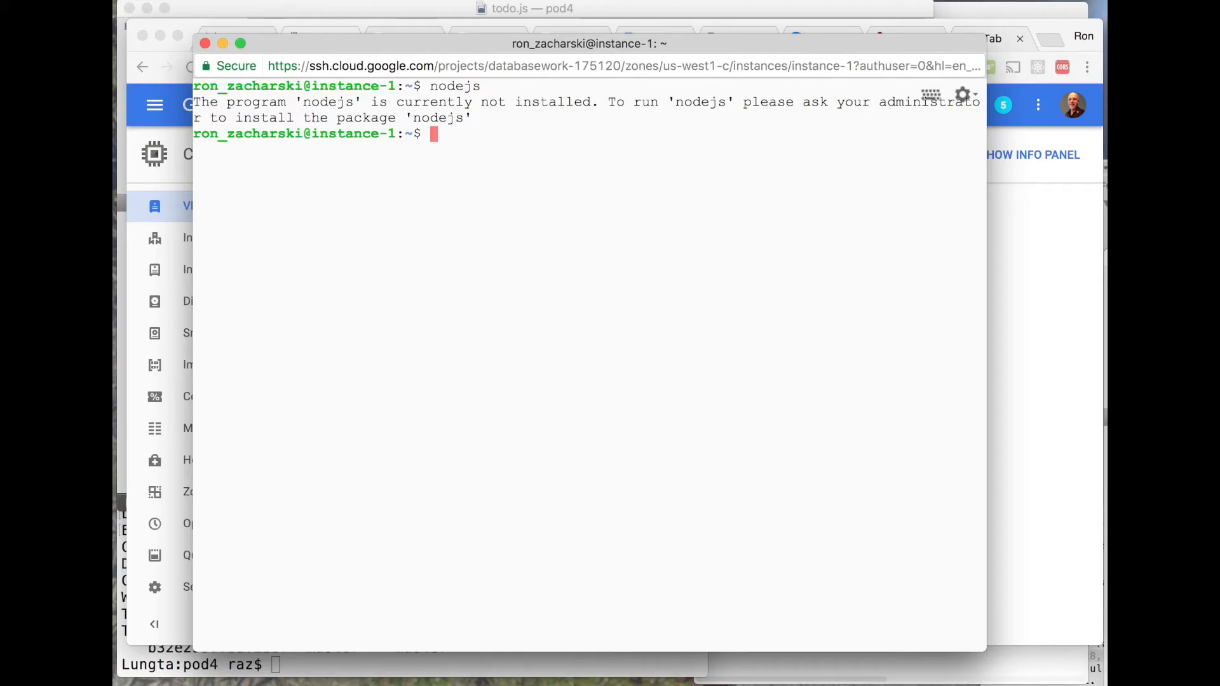
type("curl -sK")
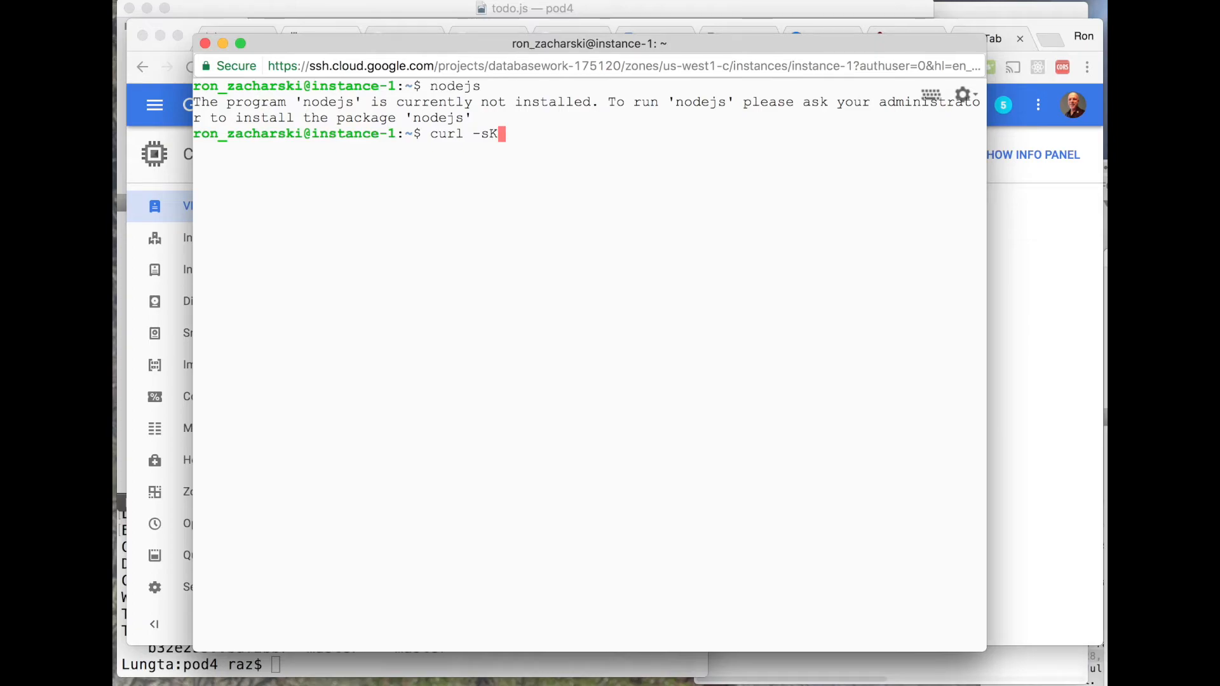
key("BackSpace")
type("L ")
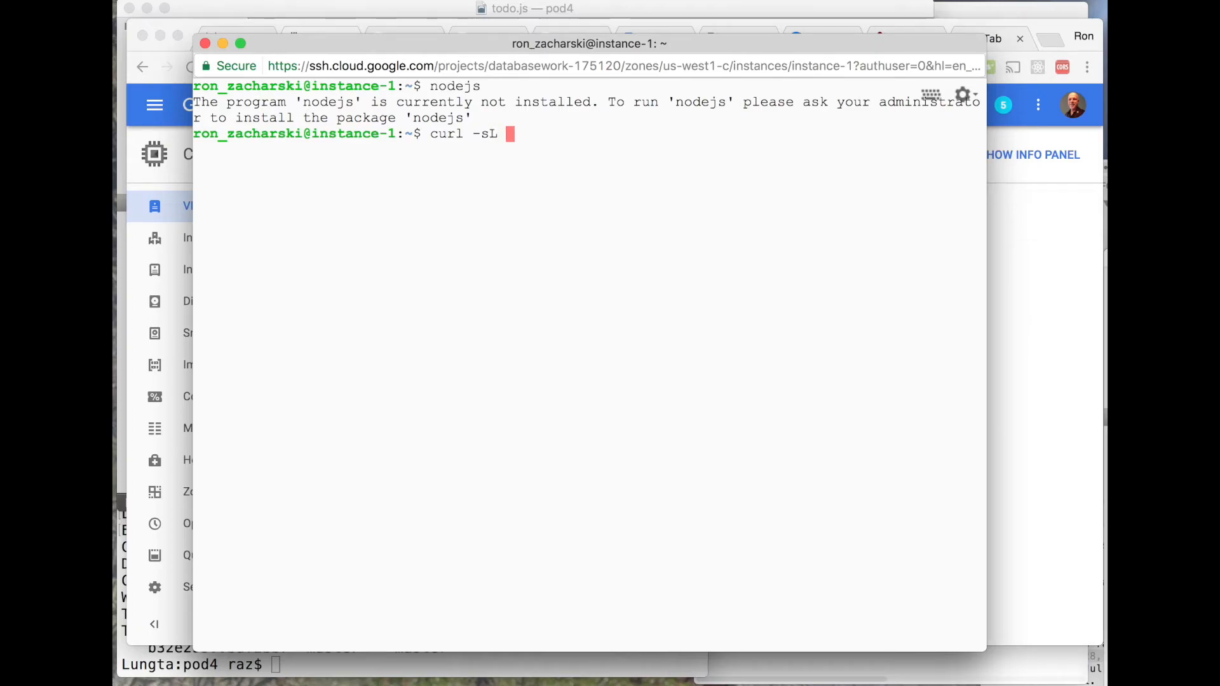
type("https")
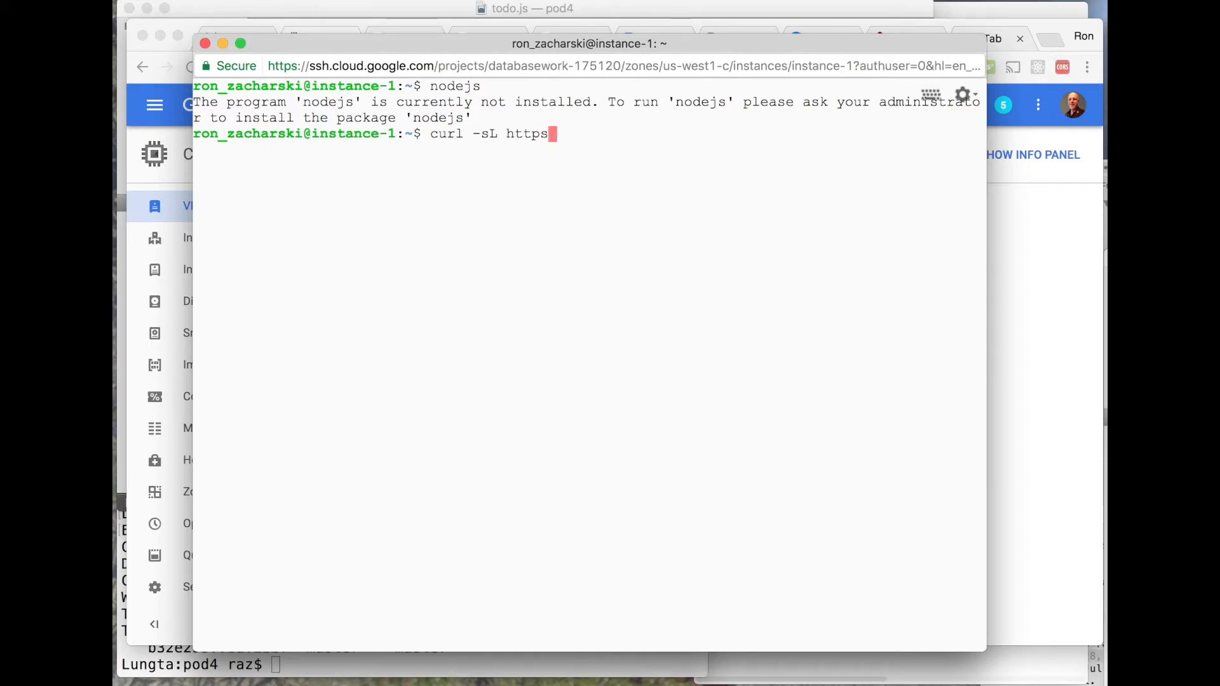
type("://deb.")
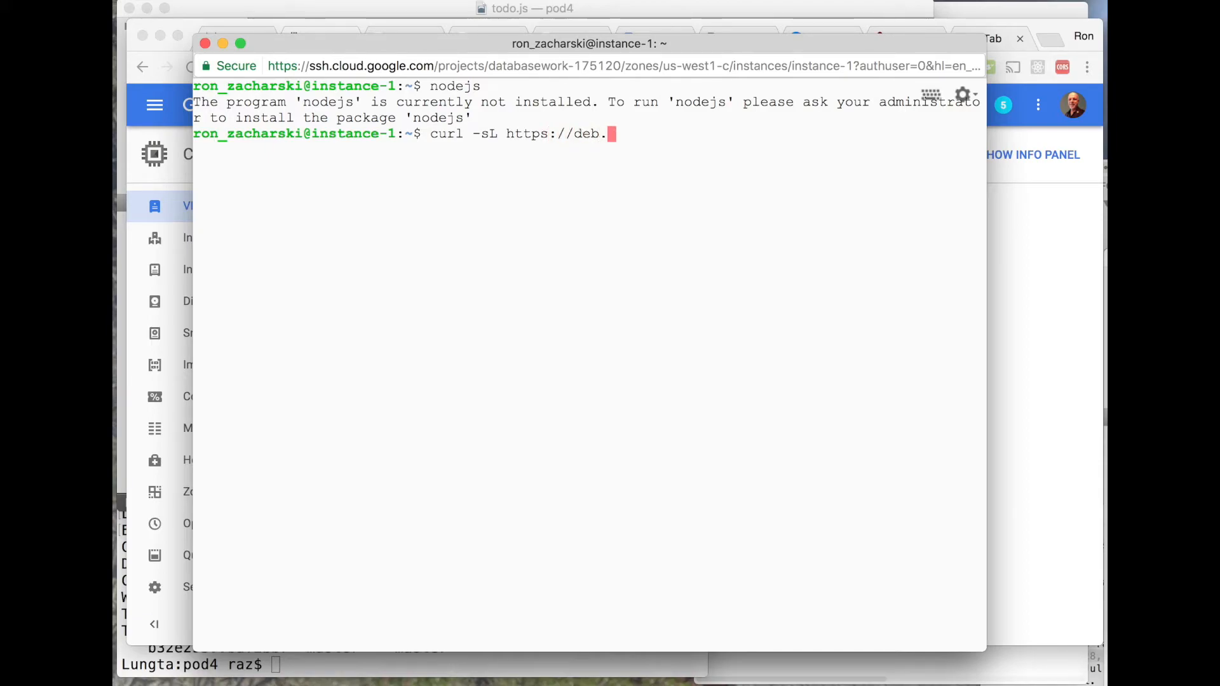
type("nodesor")
key("BackSpace")
type("urce.com/setup_8.x")
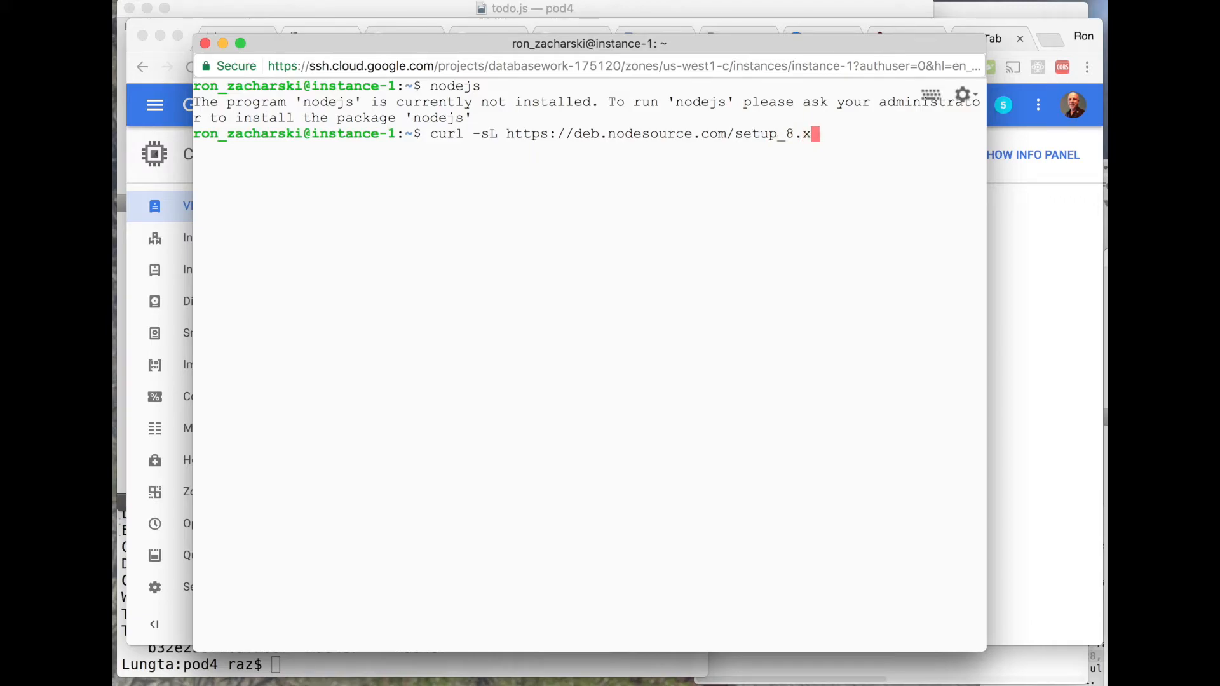
type(" | sudo -E bash -")
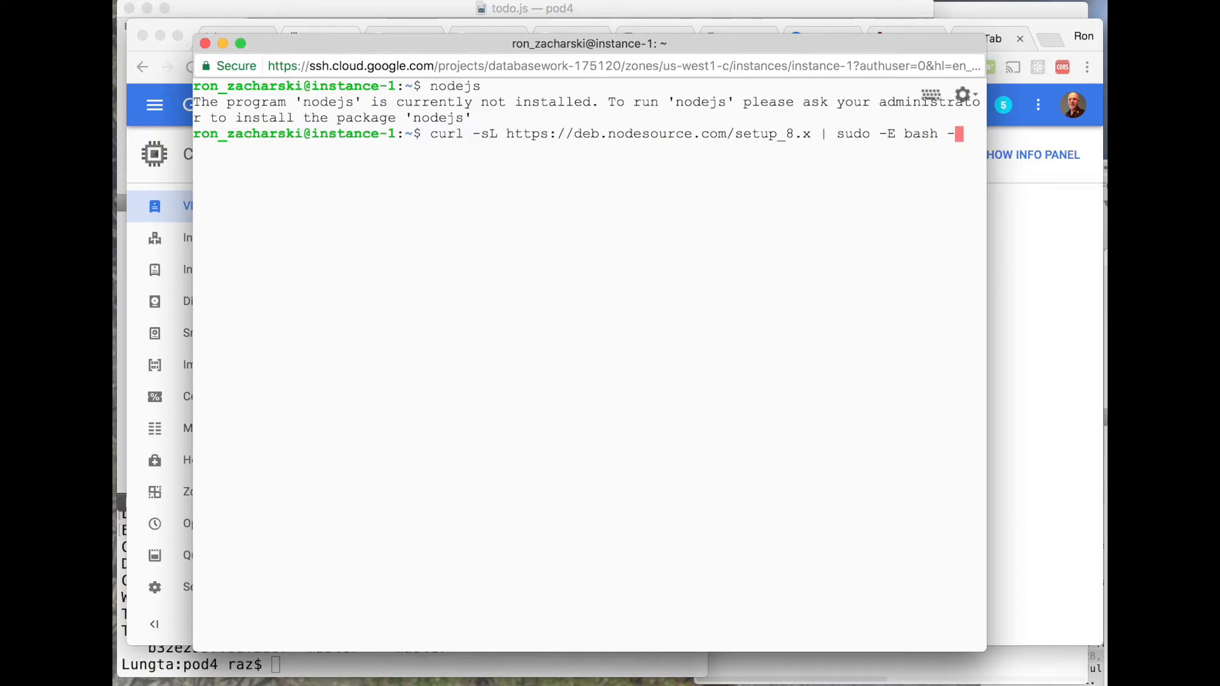
key("Return")
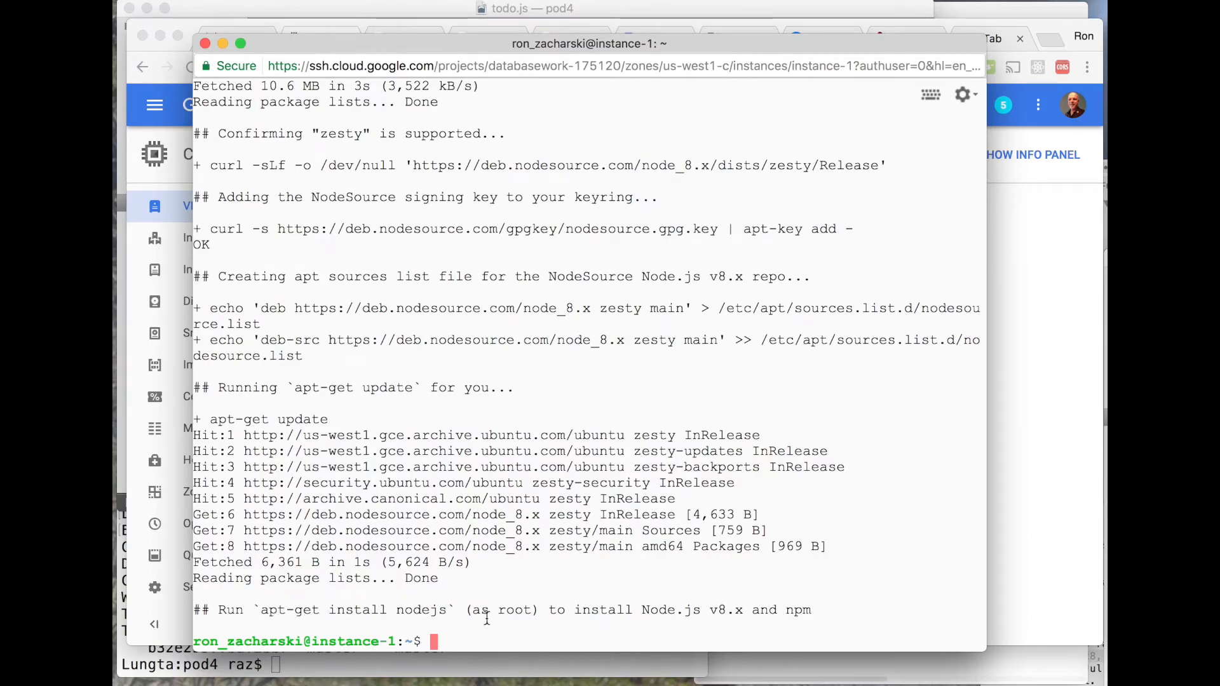
- Install Node.js with sudo apt-get install nodejs
type("sudo apt-get")
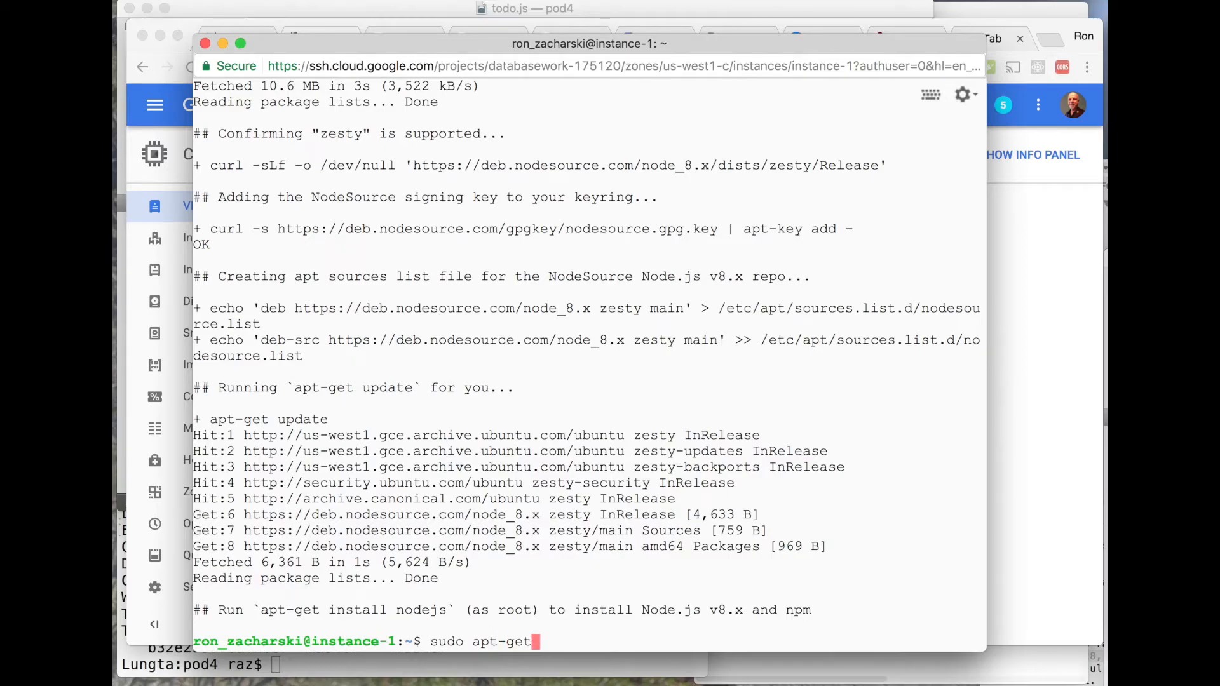
type(" install node")
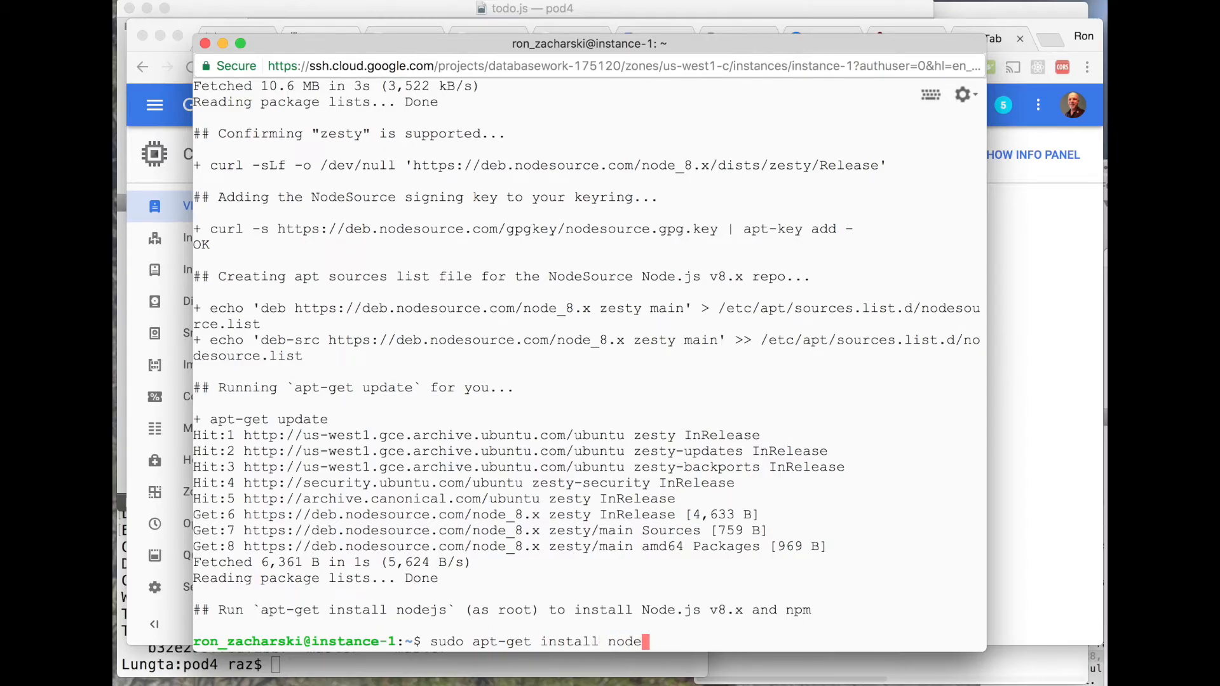
type("js")
key("Return")
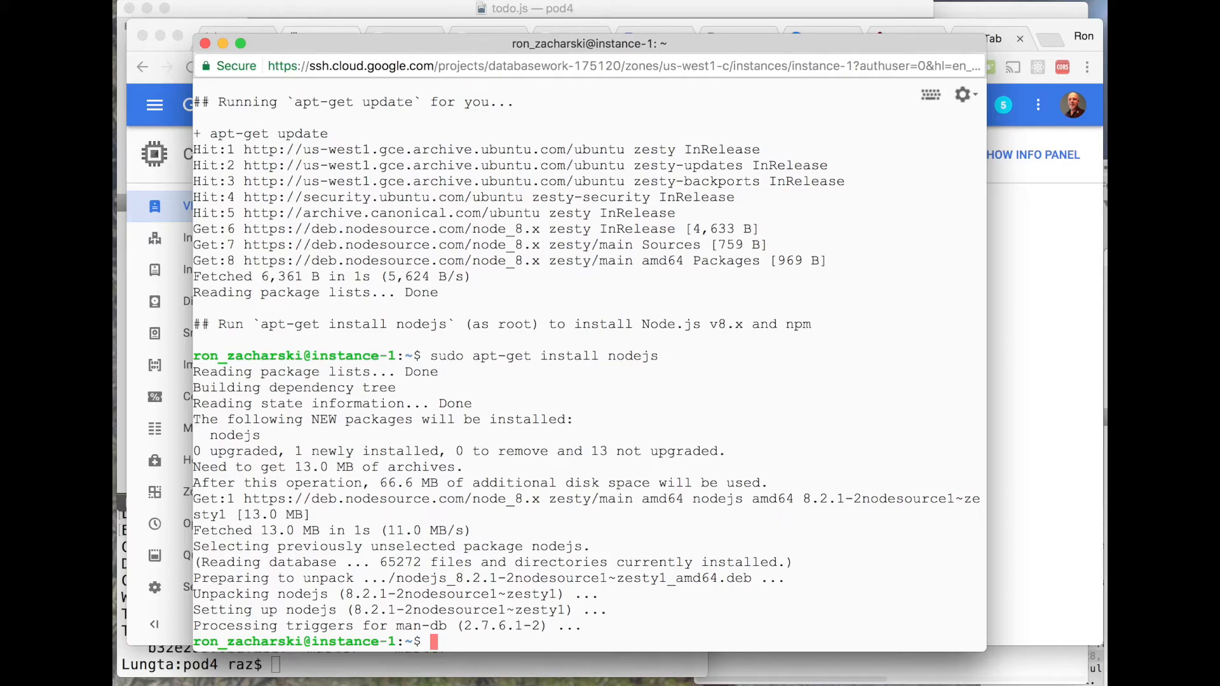
- Clear the terminal and check the installed Node.js version with nodejs -v
type("clear")
key("Return")
type("nodejs -v")
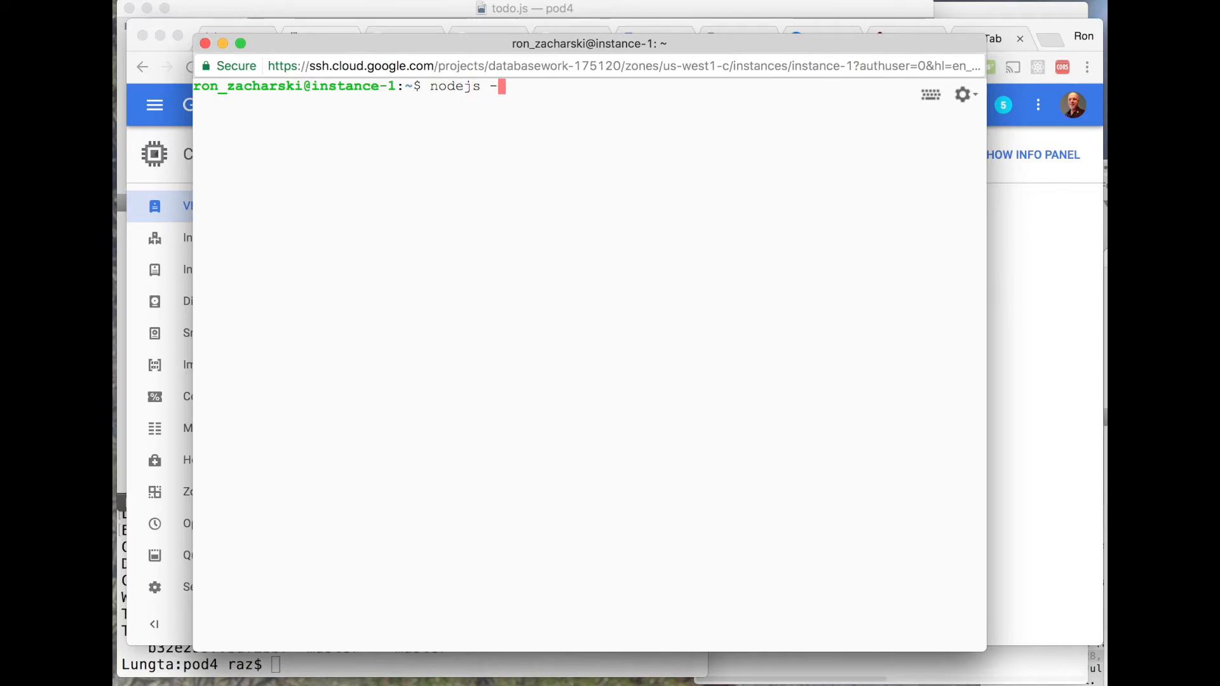
key("Return")
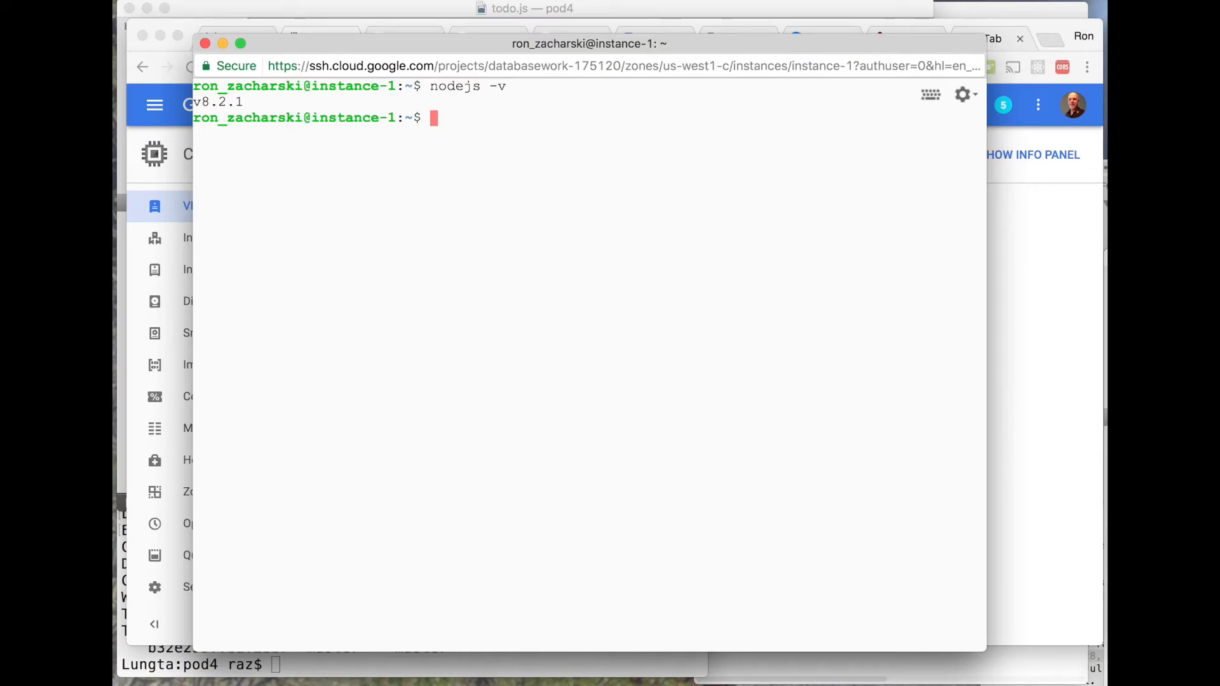
- Refresh the package lists with sudo apt-get update
type("sudo a")
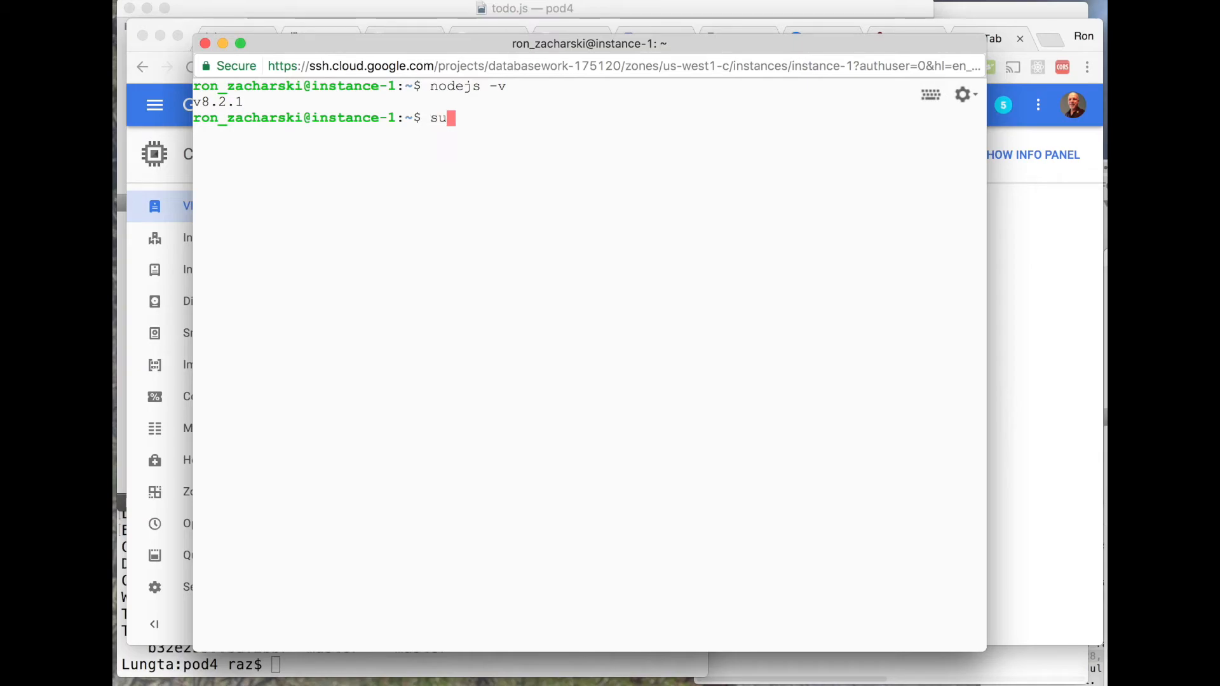
type("pt-get")
type(" in")
key("BackSpace")
key("BackSpace")
type("update")
key("Return")
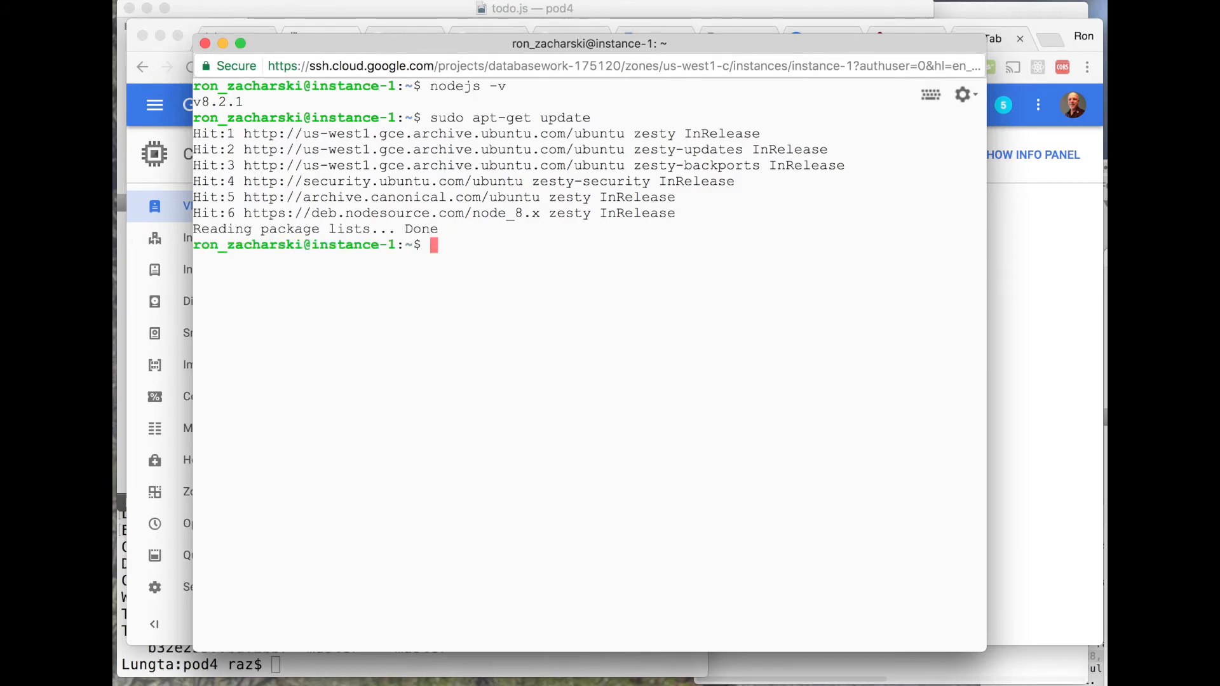
- Install PostgreSQL with sudo apt-get install postgresql postgresql-client postgresql-contrib, accepting the installation with Y
type("sudo apt-get insta")
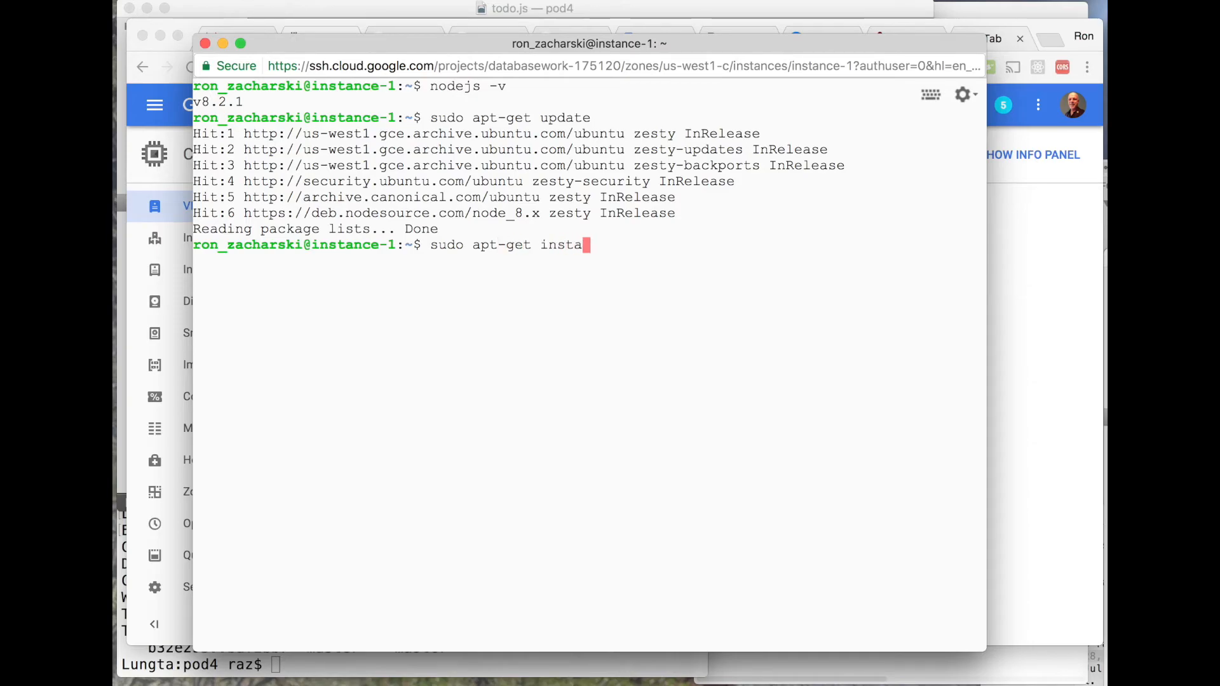
type("ll postgres")
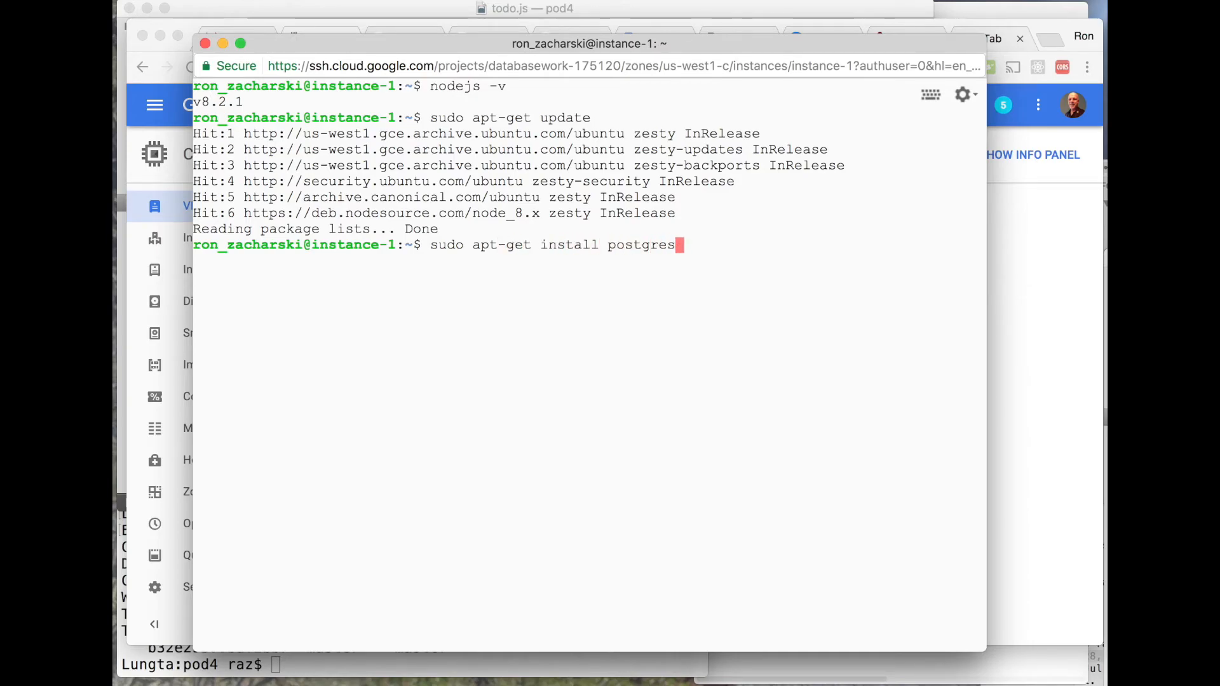
type("ql postgresql postg")
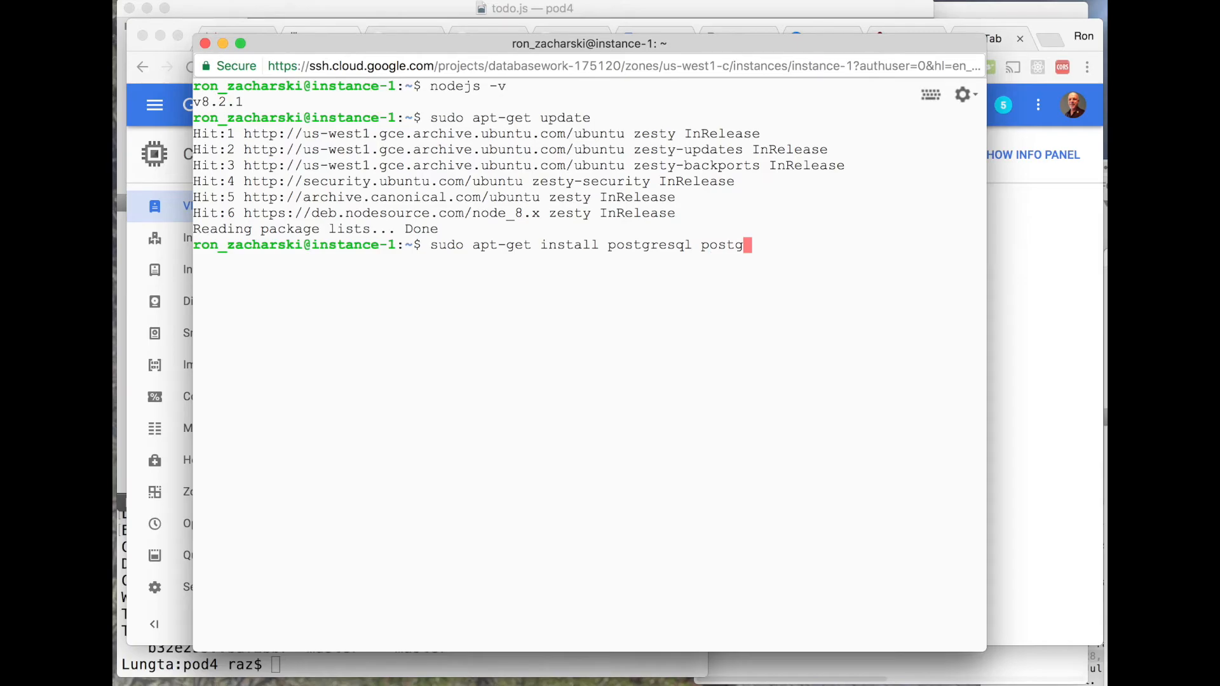
type("-client ")
type("postgres")
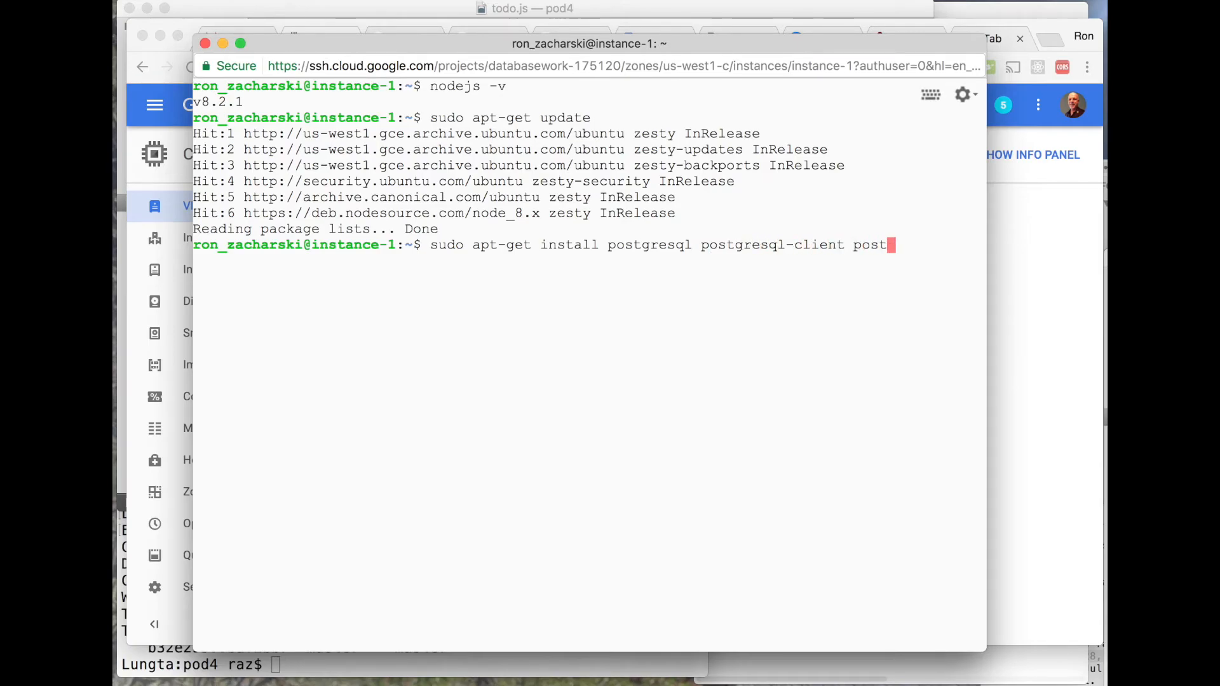
type("ql")
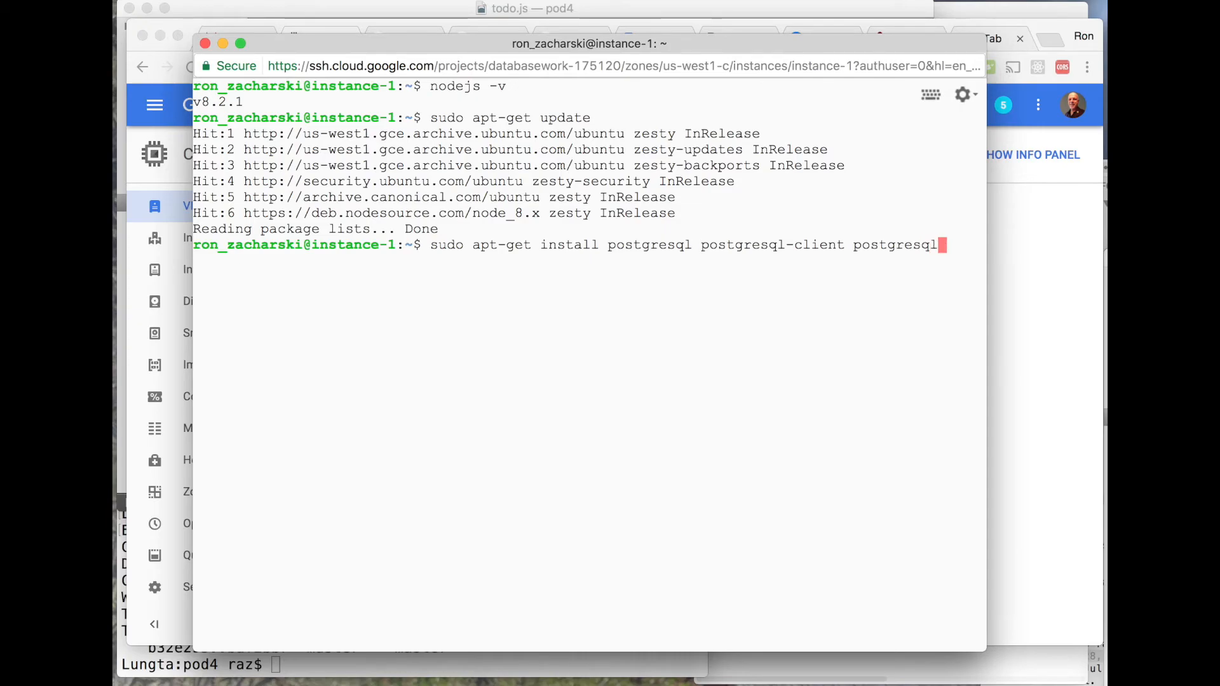
type("-contrib")
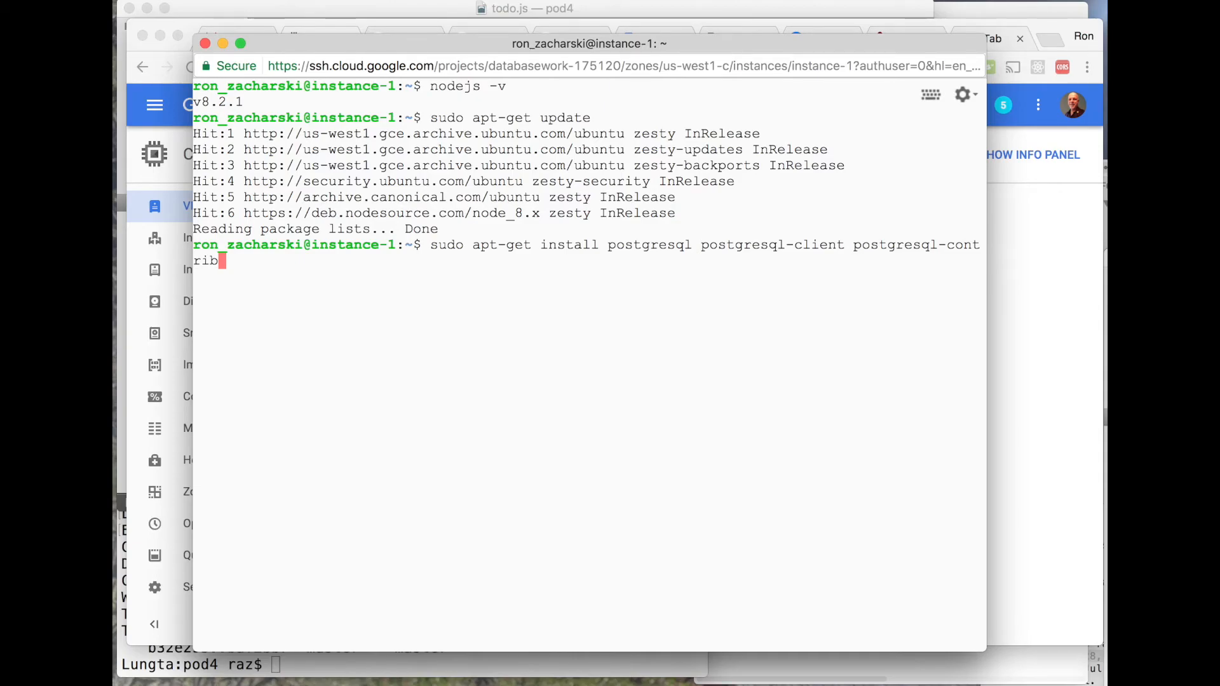
key("Return")
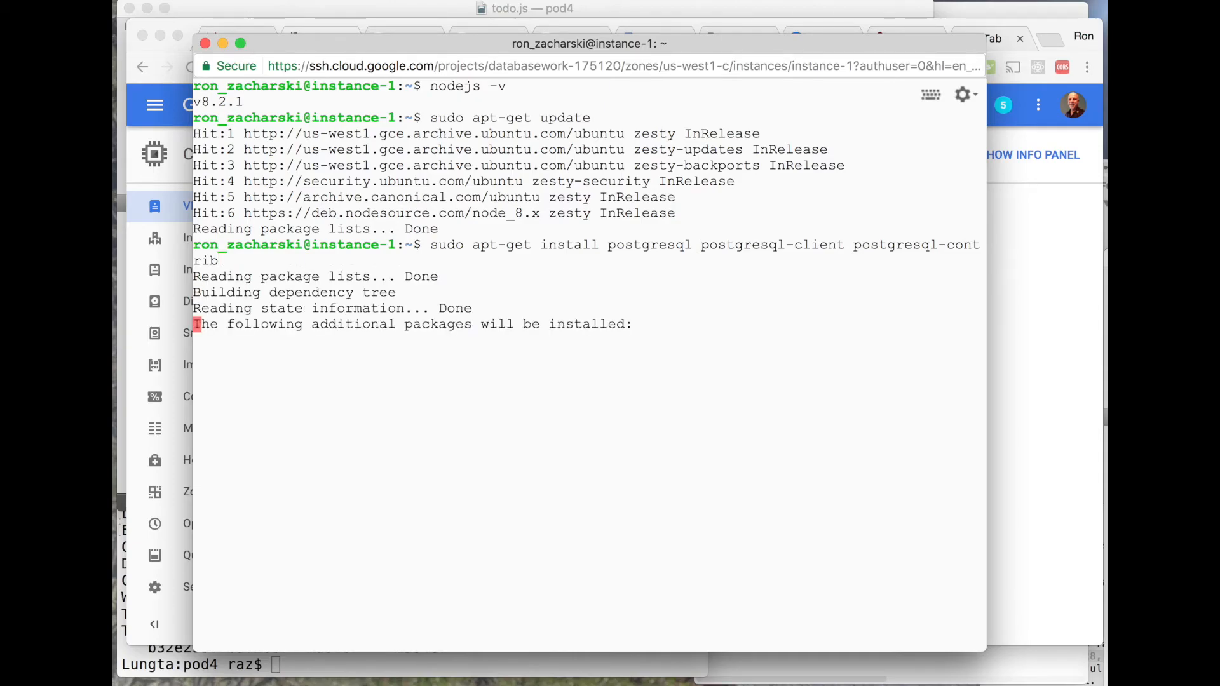
type("Y")
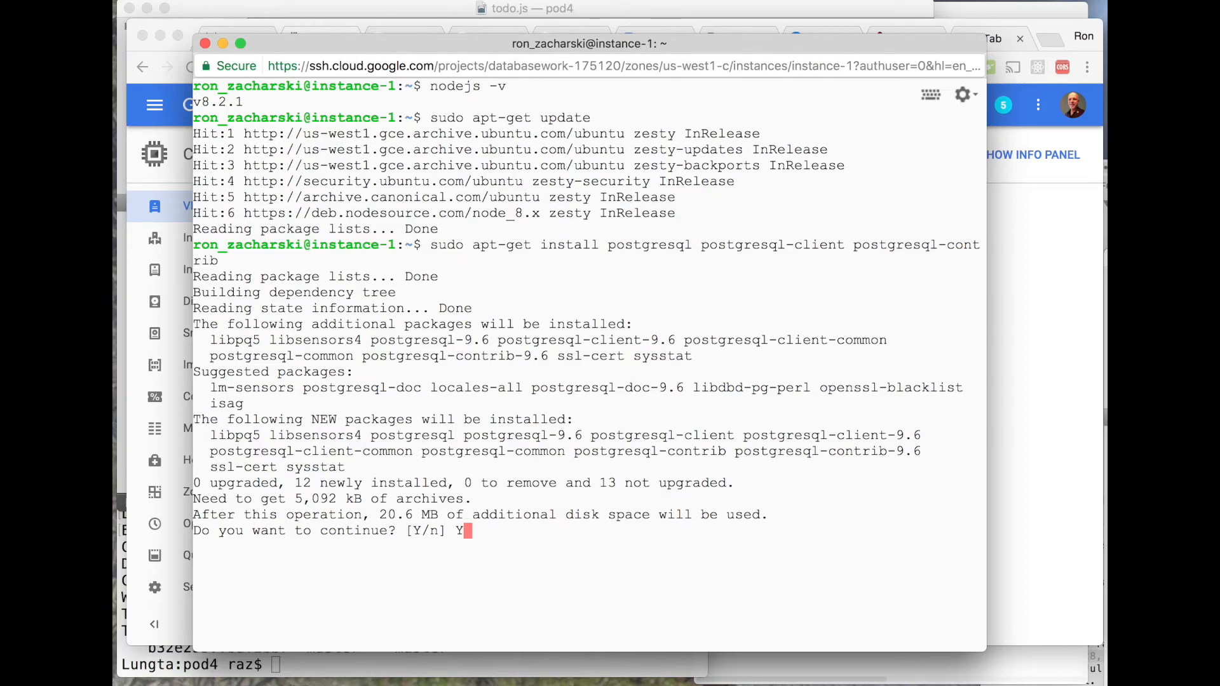
key("Return")
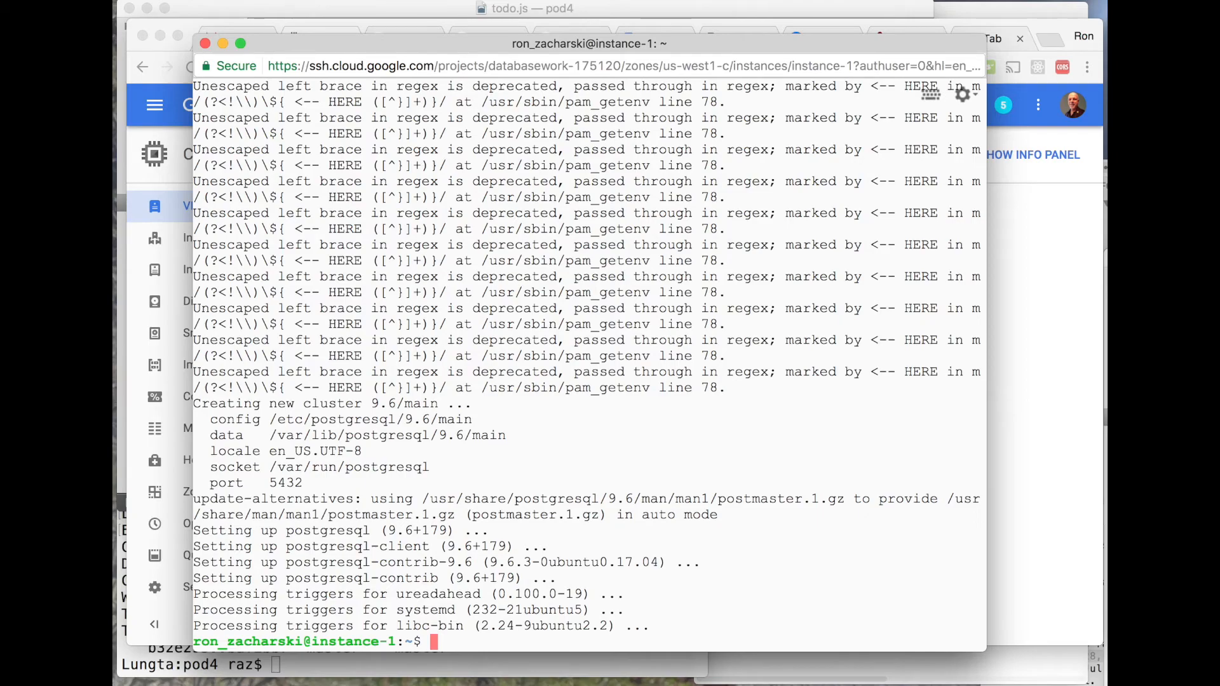
- Clear the terminal and open the PostgreSQL shell as the postgres user with sudo -u postgres psql postgres
type("clear")
key("Return")
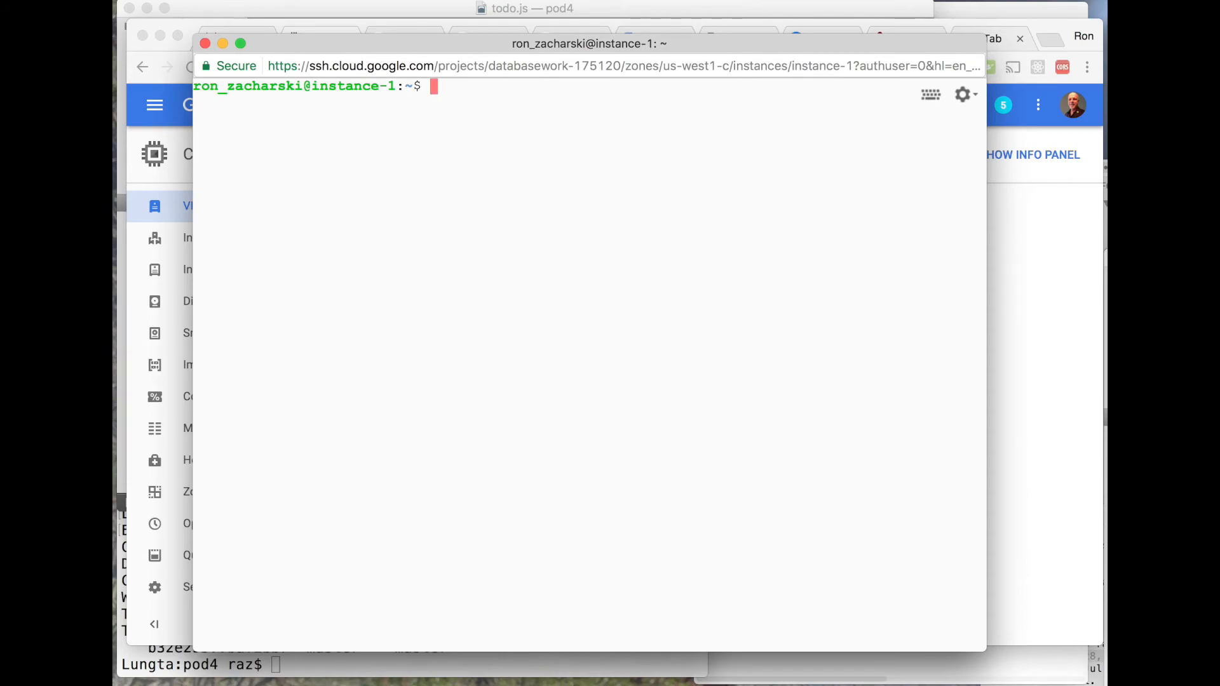
type("sudo -u post")
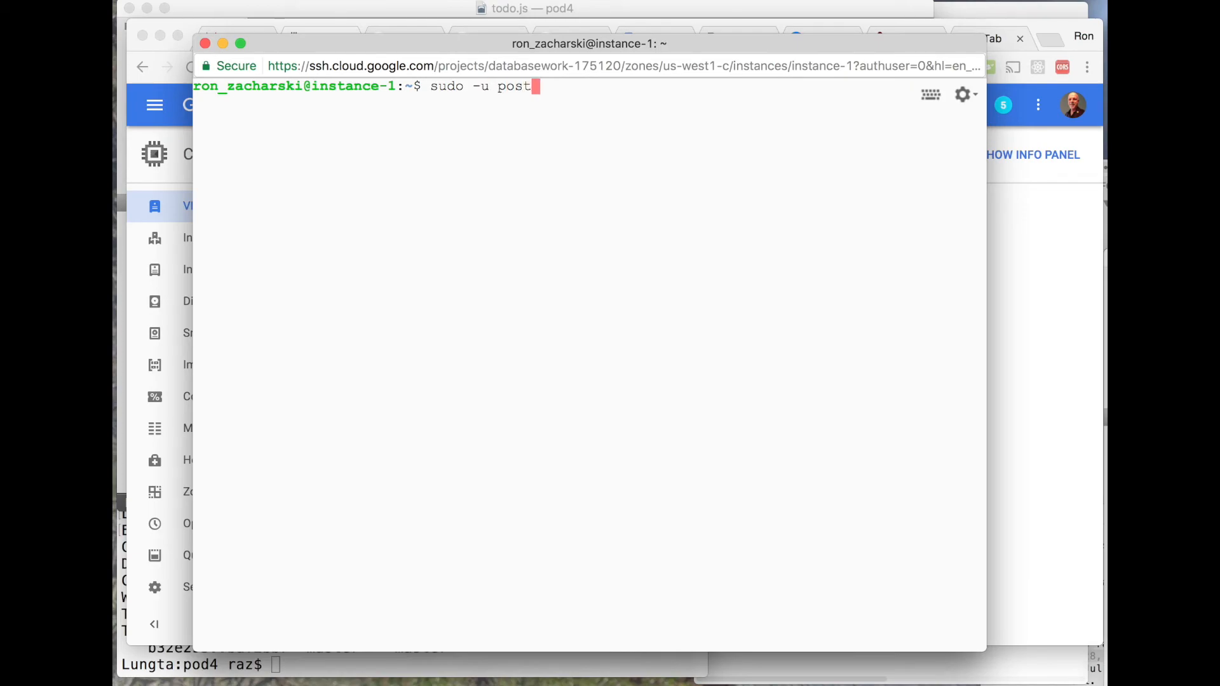
type("gres psql postgres")
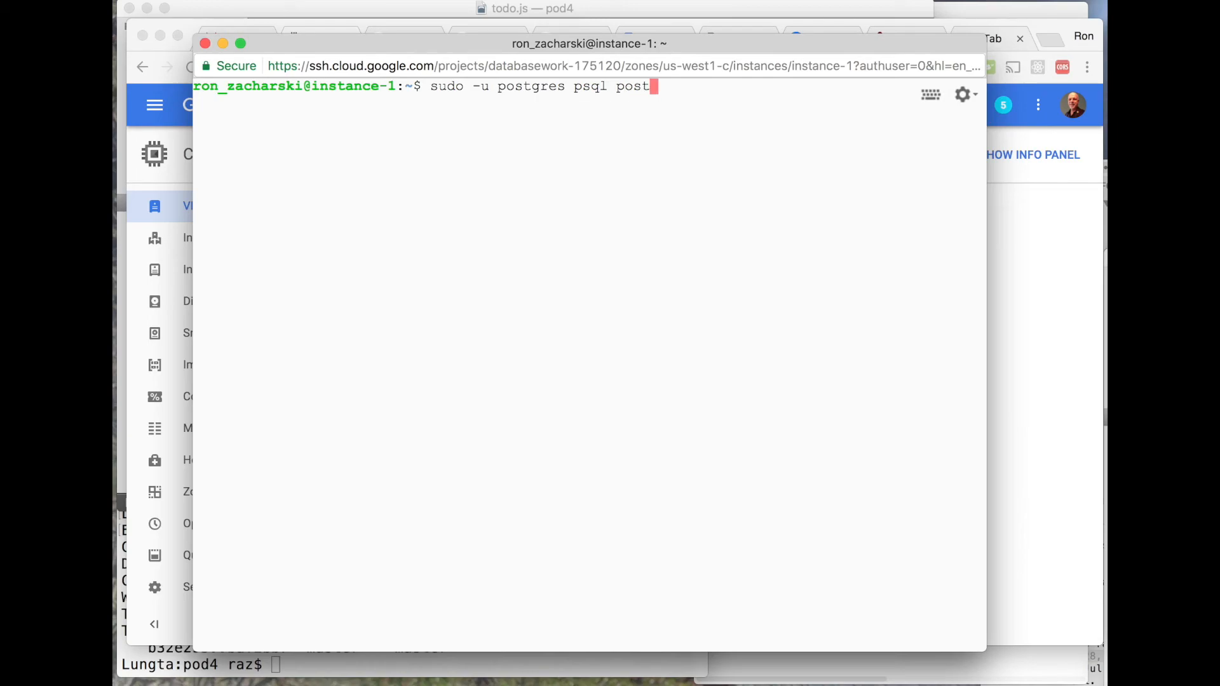
key("Return")
- Set a new password for the postgres role with \password postgres, entering the password twice, and quit psql with \q
type("\\passwor")
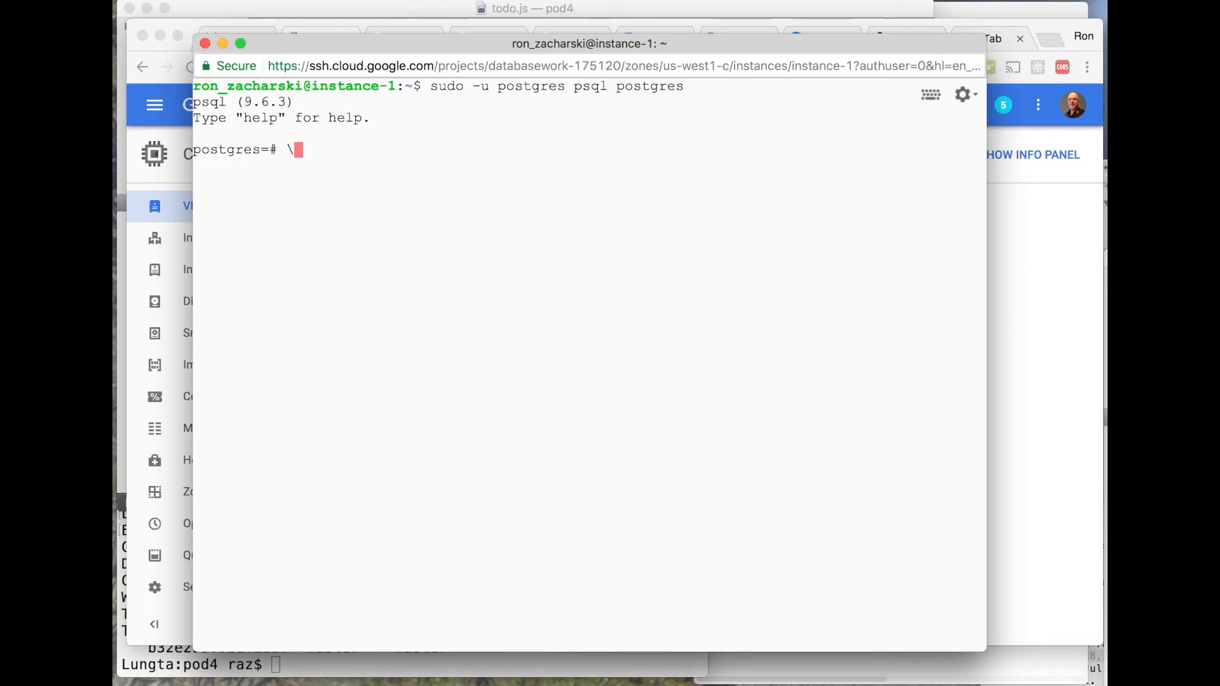
type("d ")
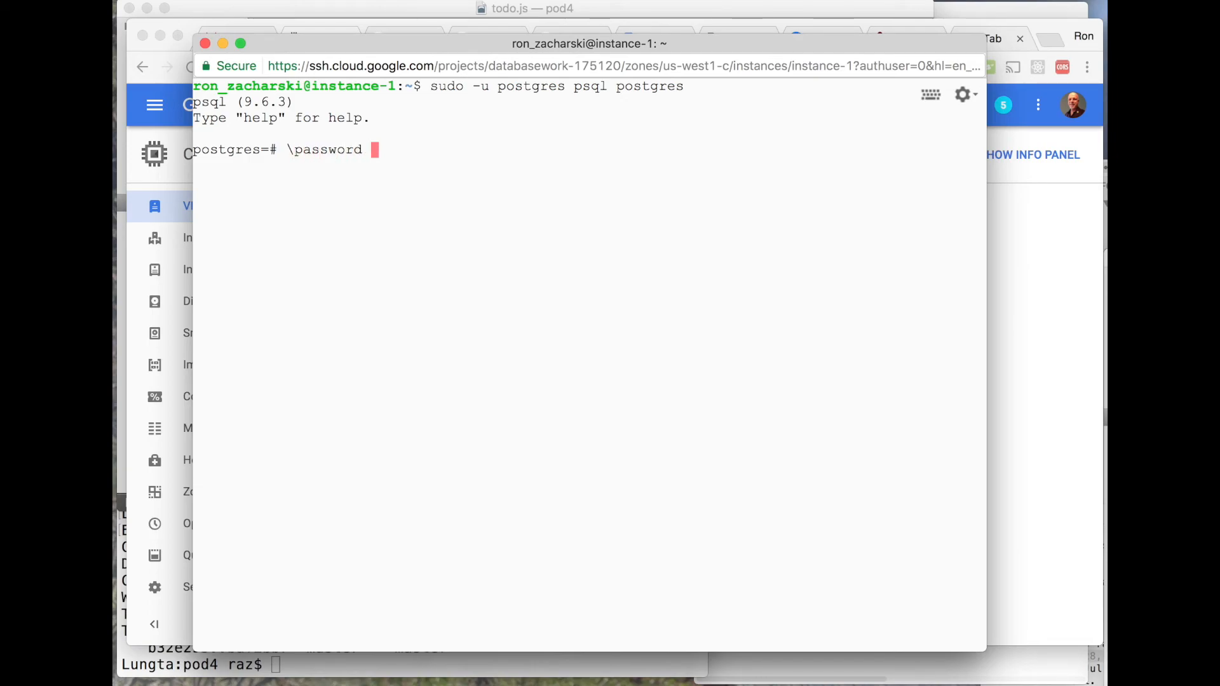
type("postgrs")
type("stgre")
key("Return")
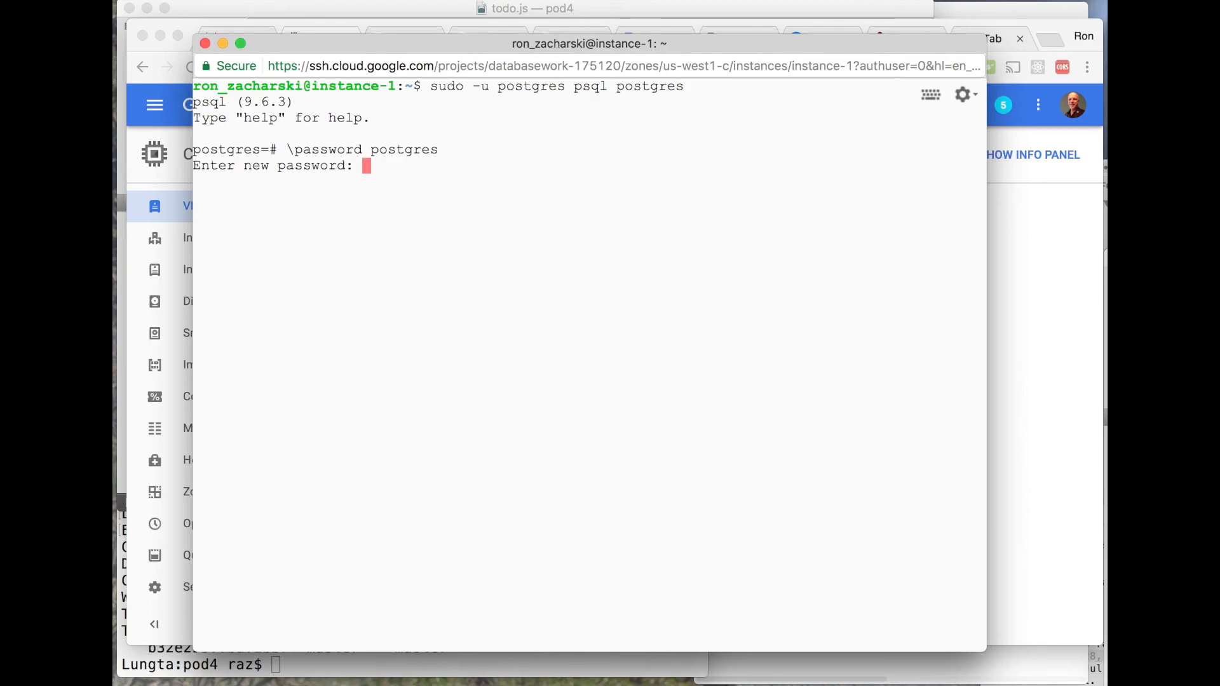
key("Return")
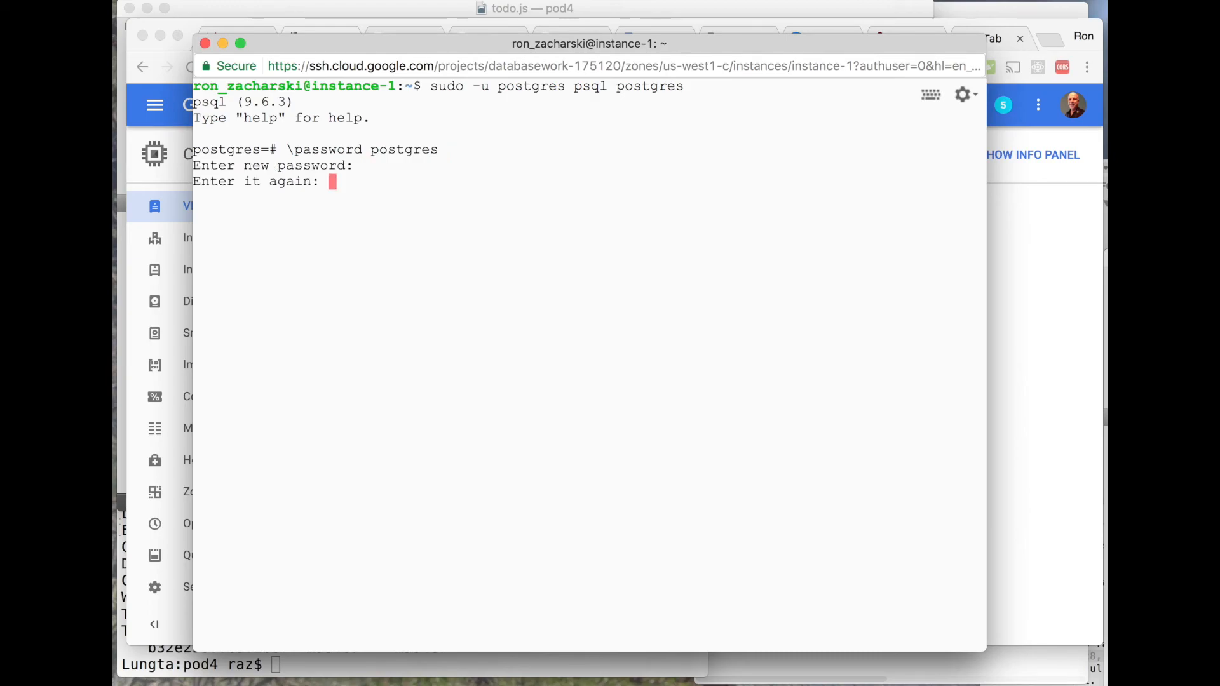
key("Return")
type("q\\")
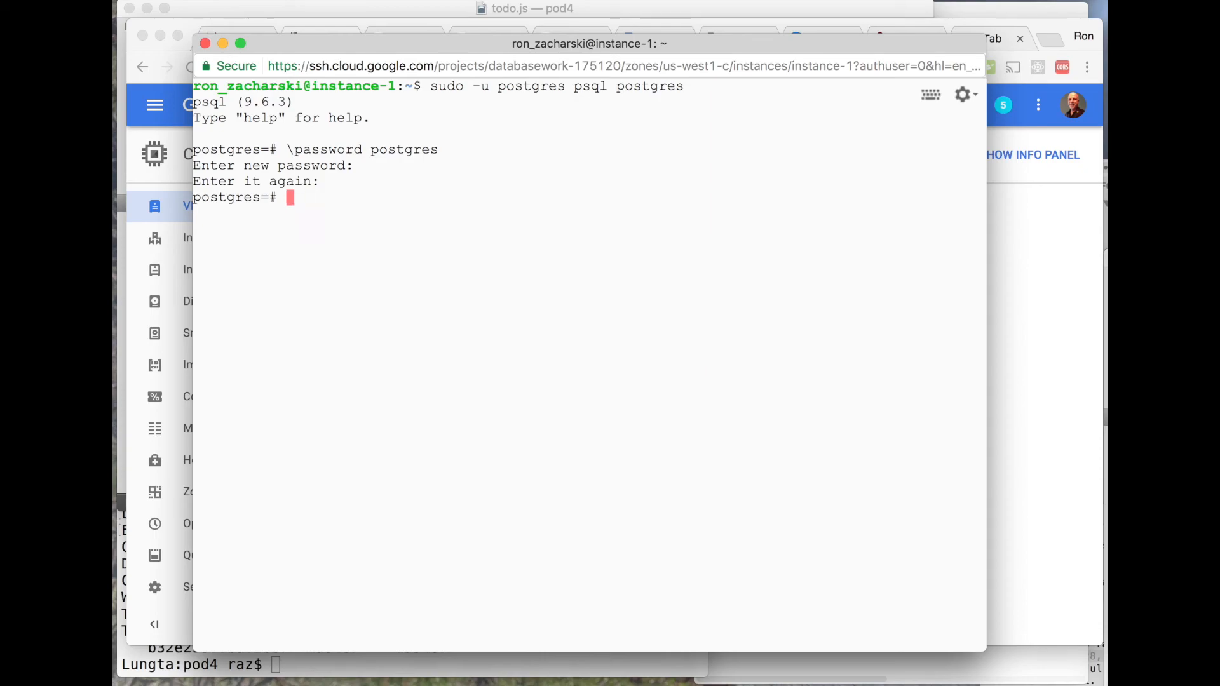
type("\\q")
key("Return")
- Test the password login with psql -U postgres -h localhost, entering the postgres user's password, and quit with \q
type("psql -U")
type(" postgres")
type(" -h loca")
type("lhso")
key("BackSpace")
key("BackSpace")
type("ost")
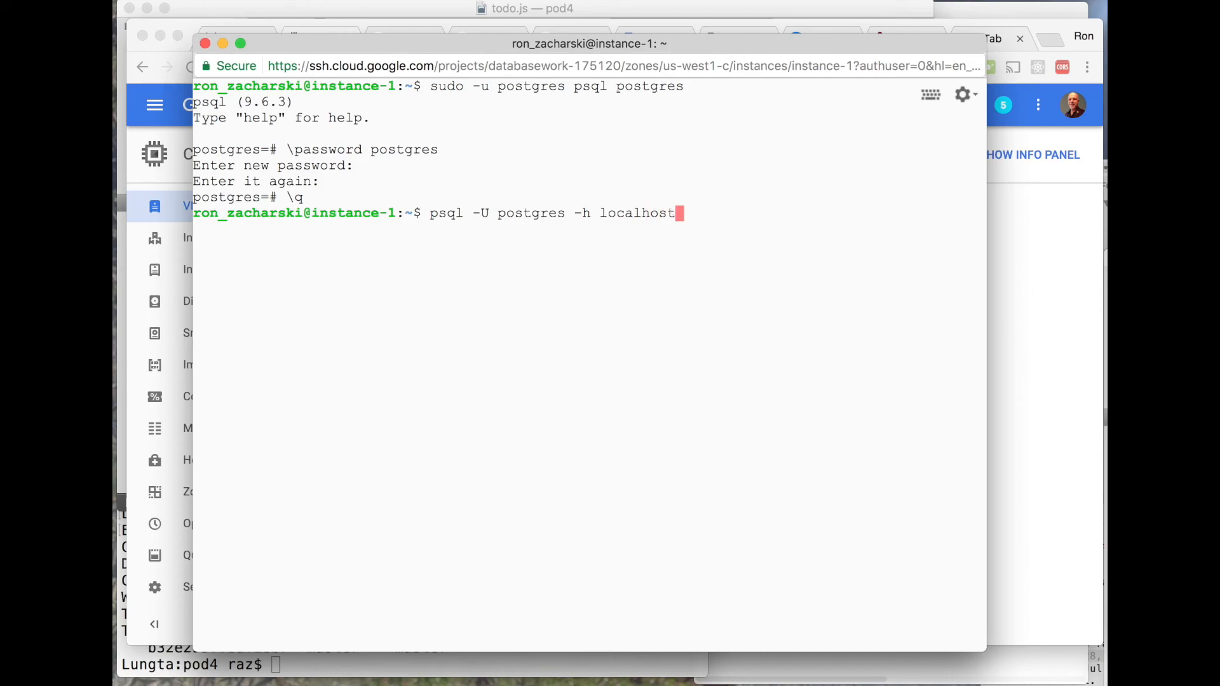
key("Return")
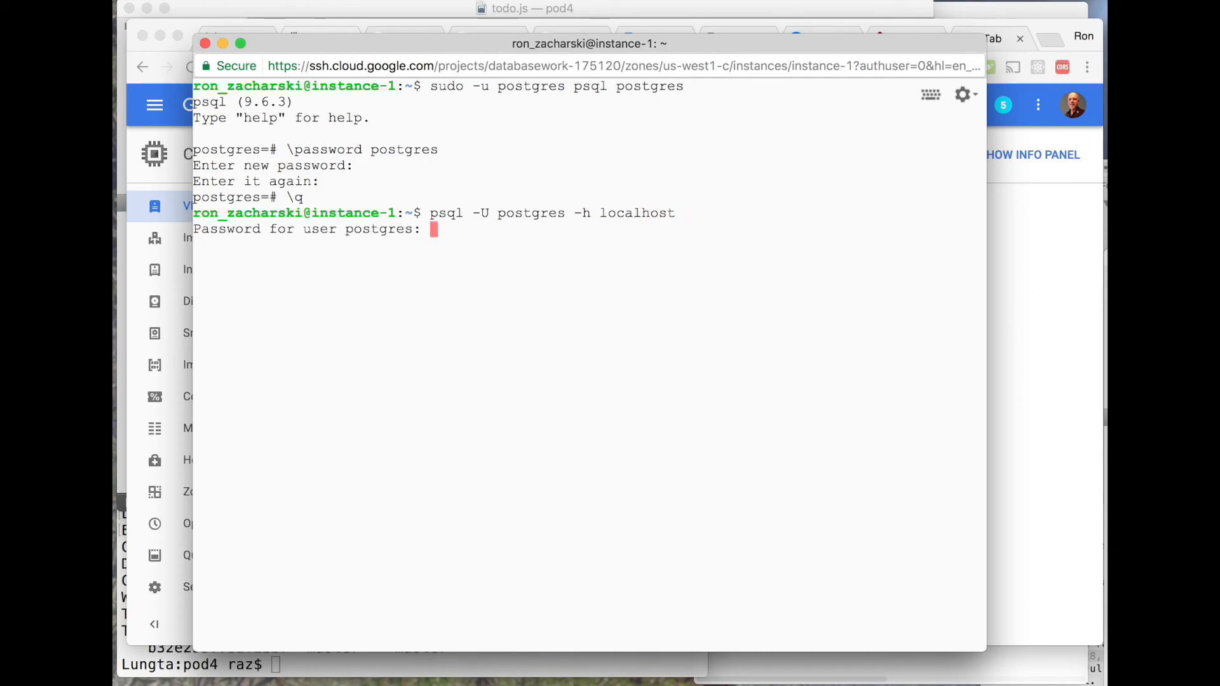
key("Return")
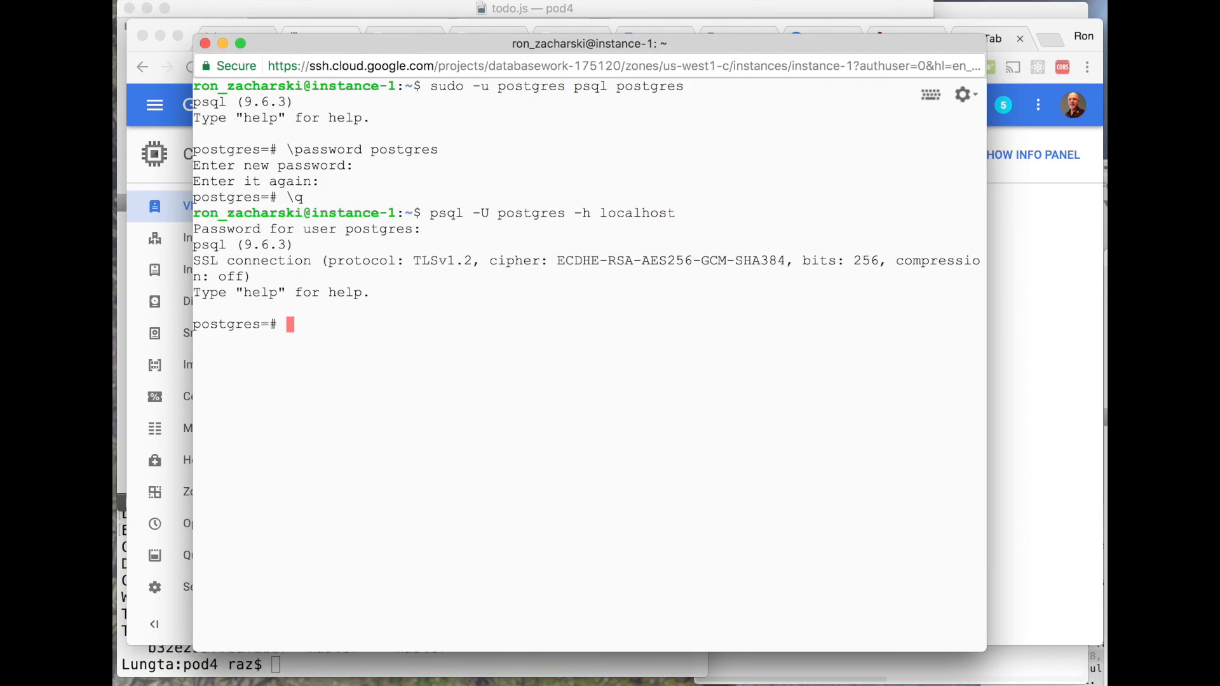
type("\\q")
key("Return")
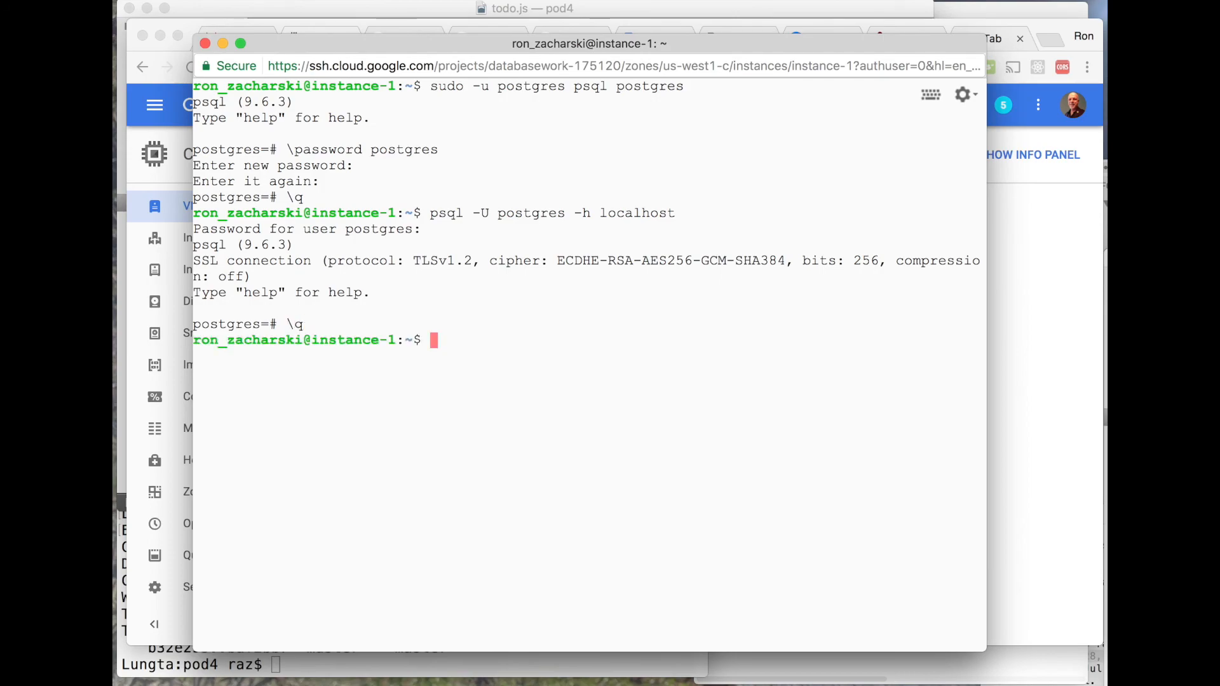